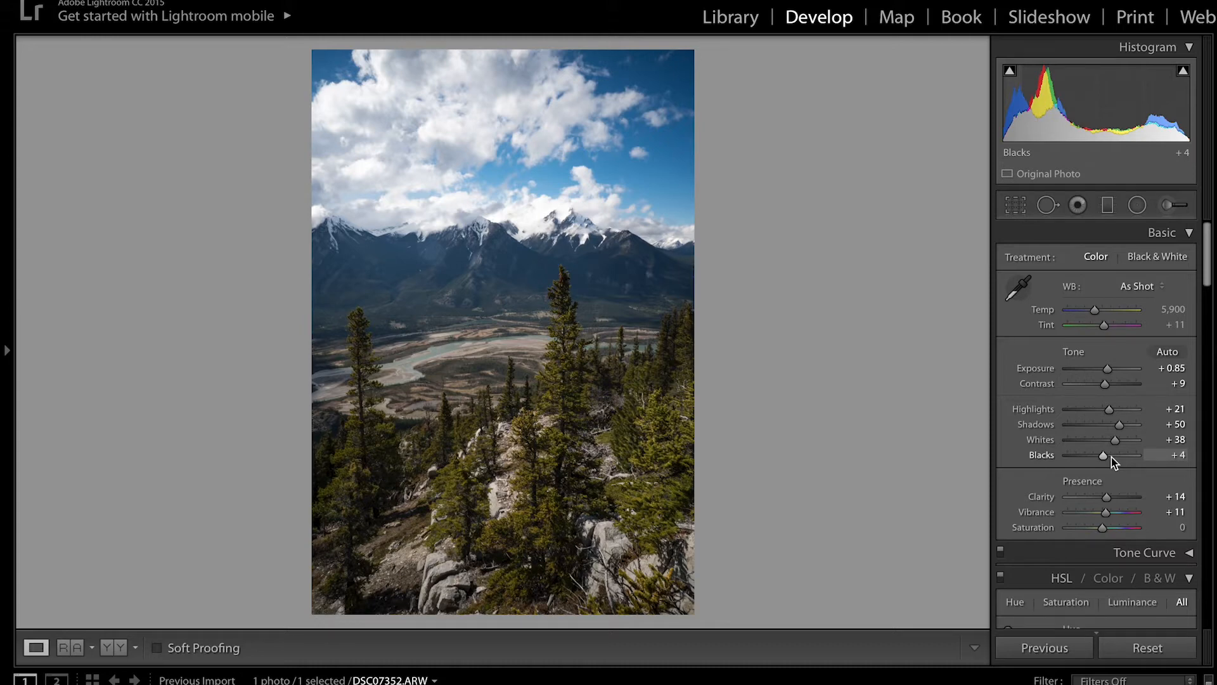
# - Preview the B & W and Color versions of the colour adjustments, including all colours together, and return to HSL
pyautogui.scroll(-1, 1112, 458)
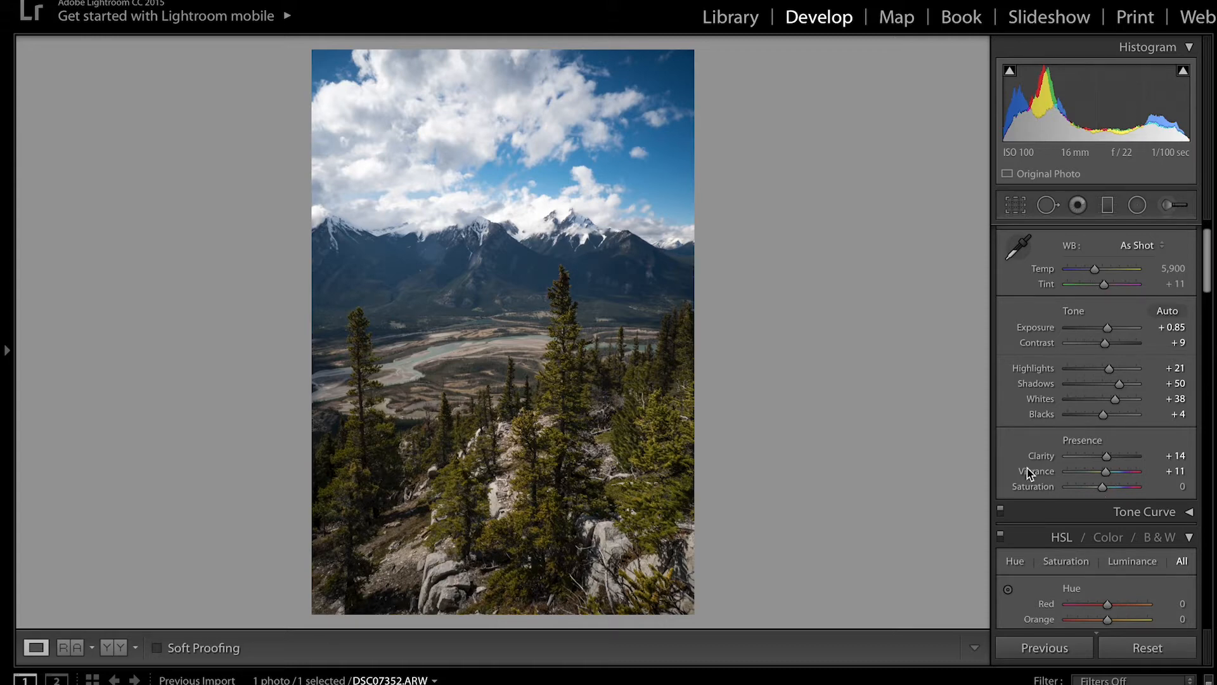
pyautogui.scroll(-5, 1027, 471)
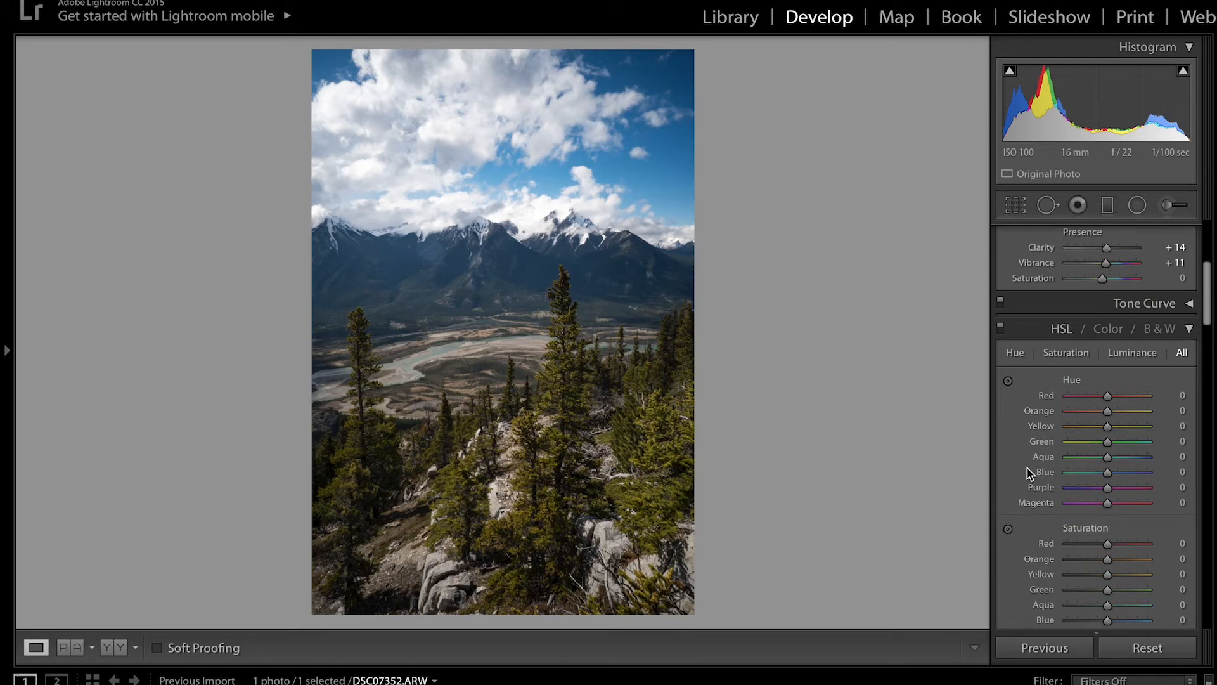
pyautogui.scroll(-1, 1028, 468)
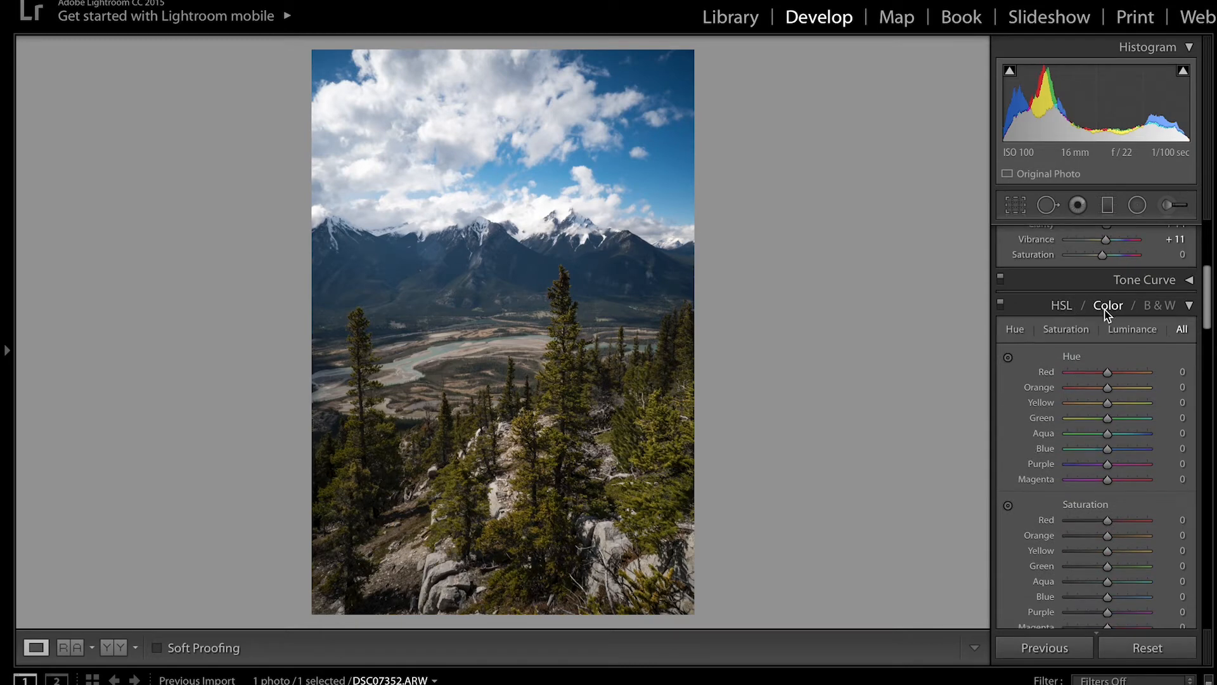
pyautogui.click(1164, 307)
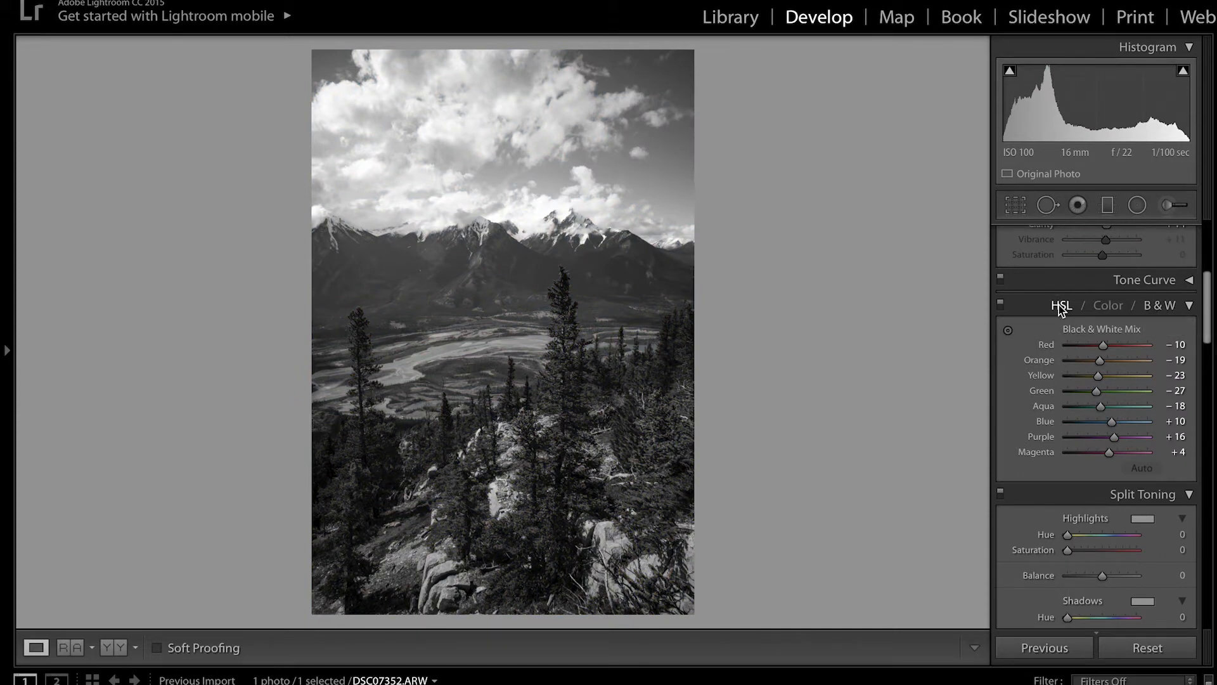
pyautogui.click(1117, 310)
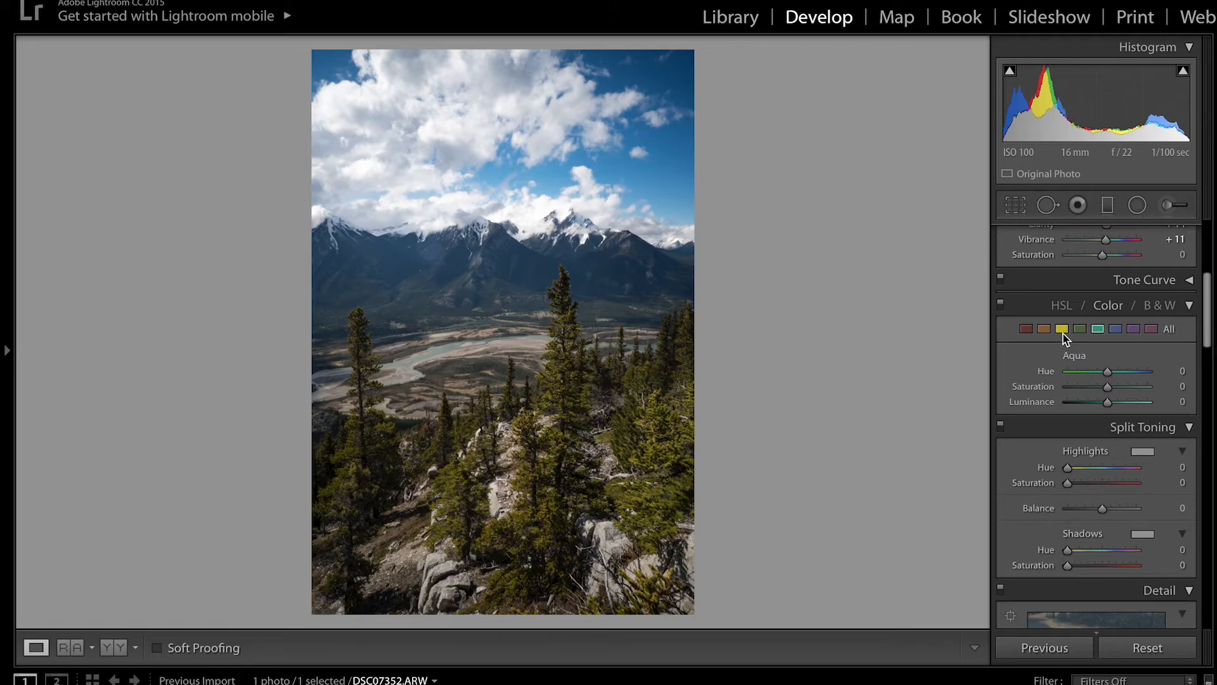
pyautogui.click(1171, 329)
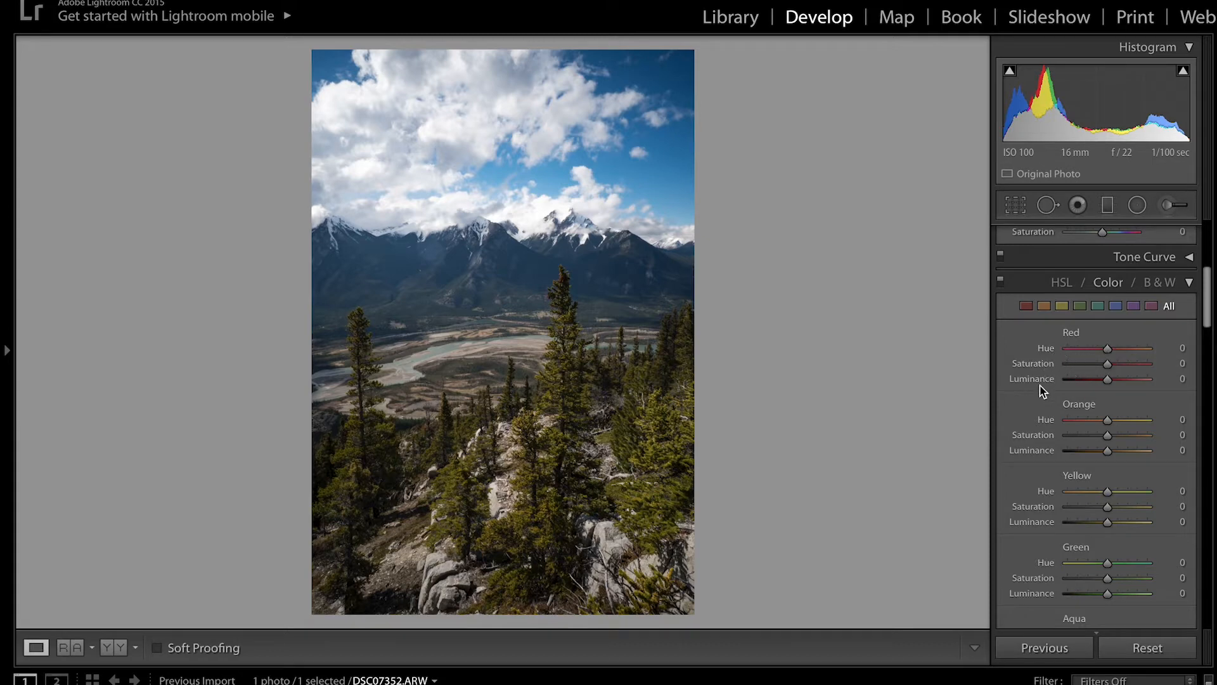
pyautogui.click(1069, 284)
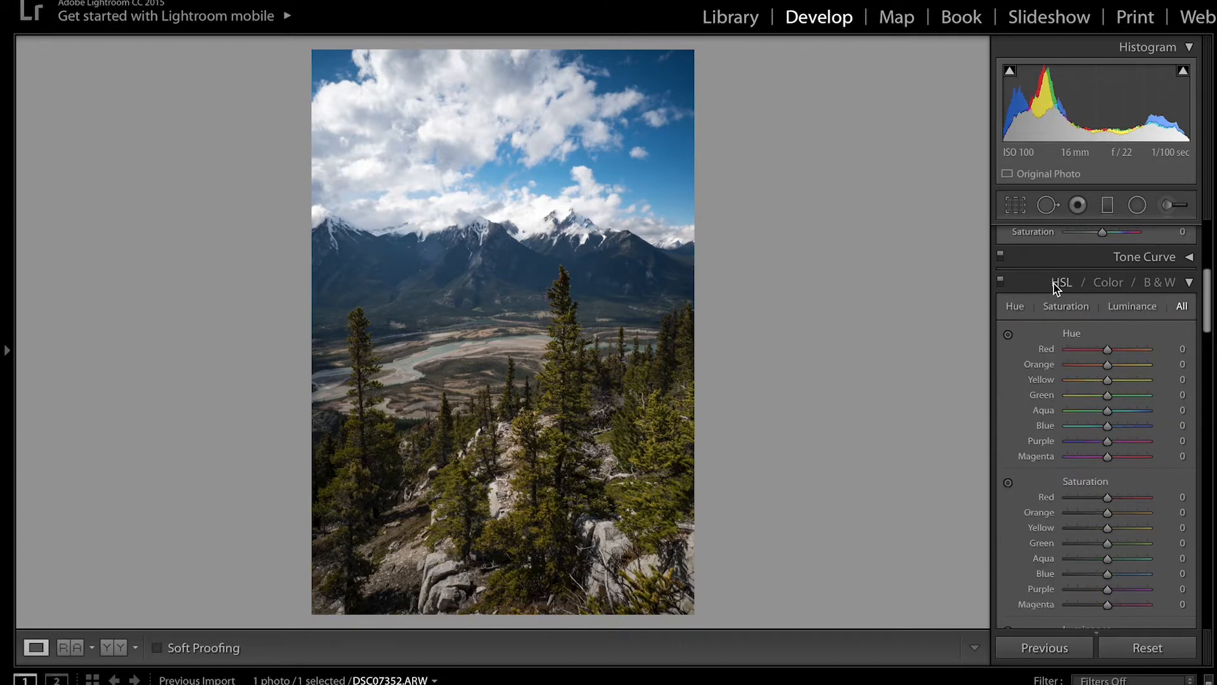
# - Review the HSL Hue, Saturation and Luminance groups one by one, and display all three together
pyautogui.click(1022, 307)
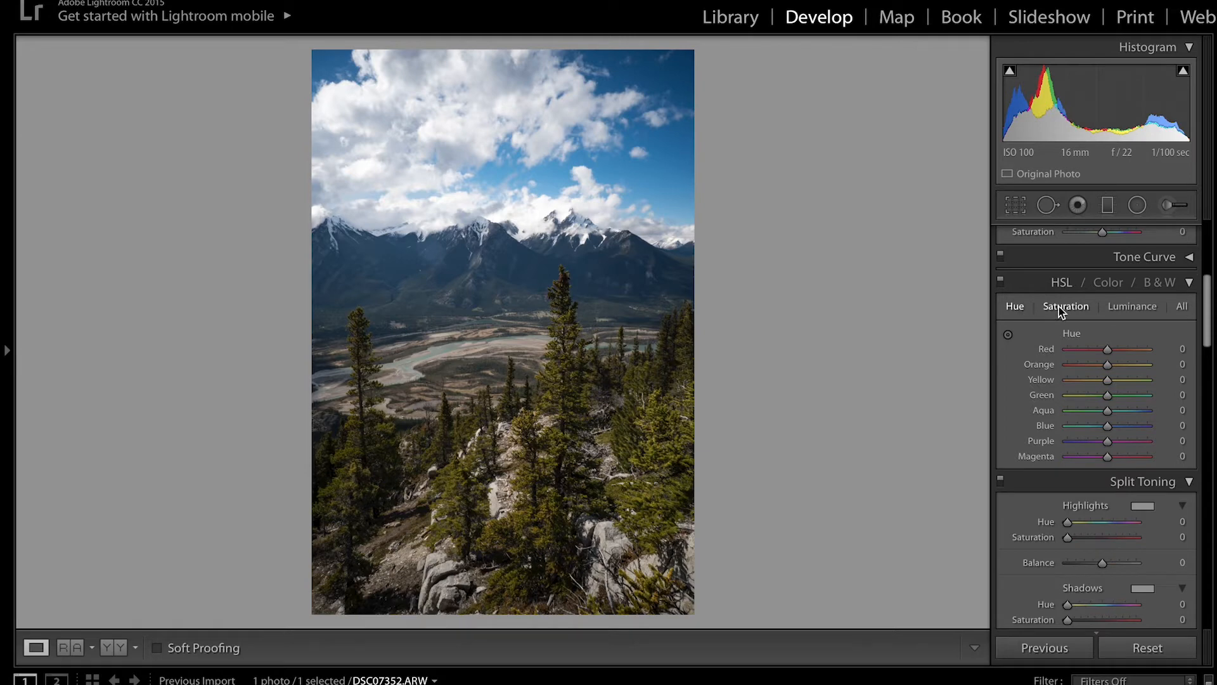
pyautogui.click(1066, 309)
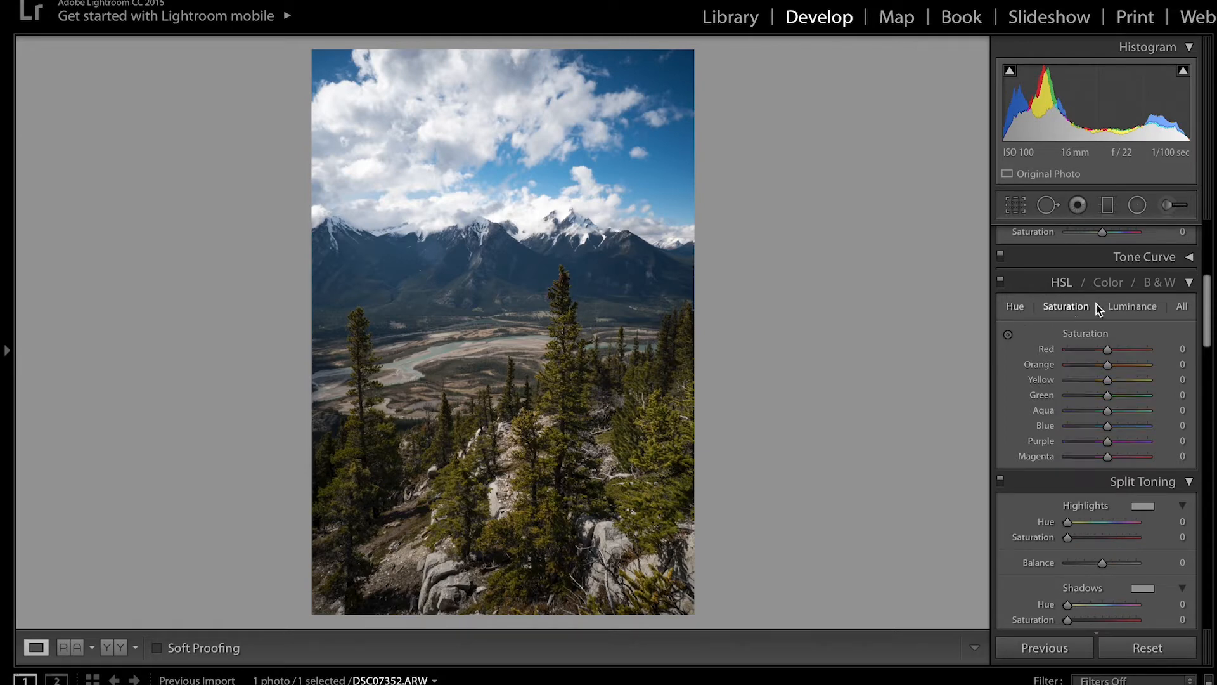
pyautogui.click(1129, 311)
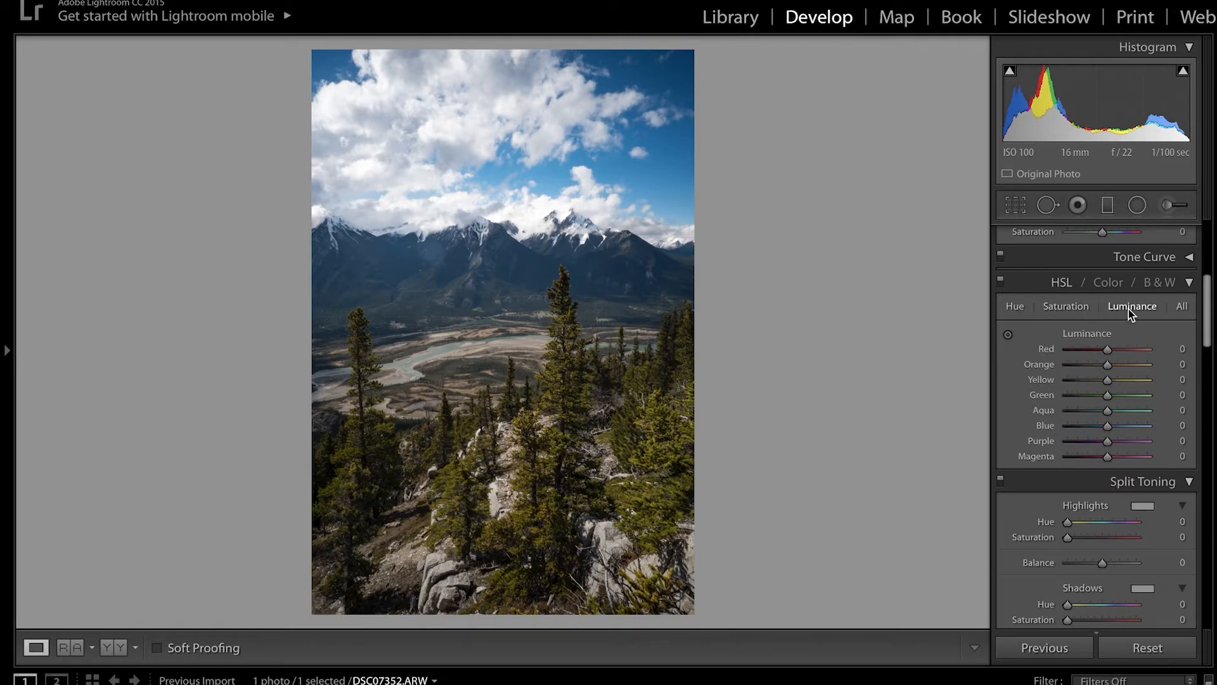
pyautogui.click(1184, 308)
pyautogui.scroll(-2, 1103, 307)
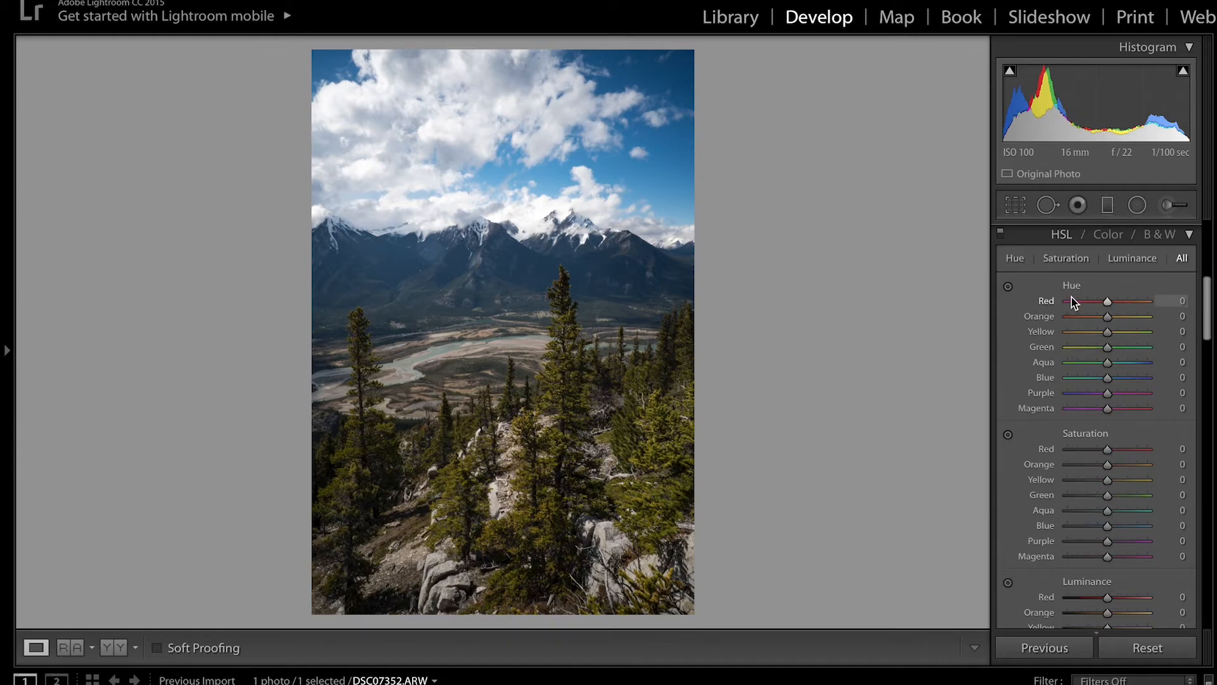
pyautogui.scroll(-1, 1067, 445)
pyautogui.scroll(-1, 1066, 536)
pyautogui.scroll(1, 1075, 556)
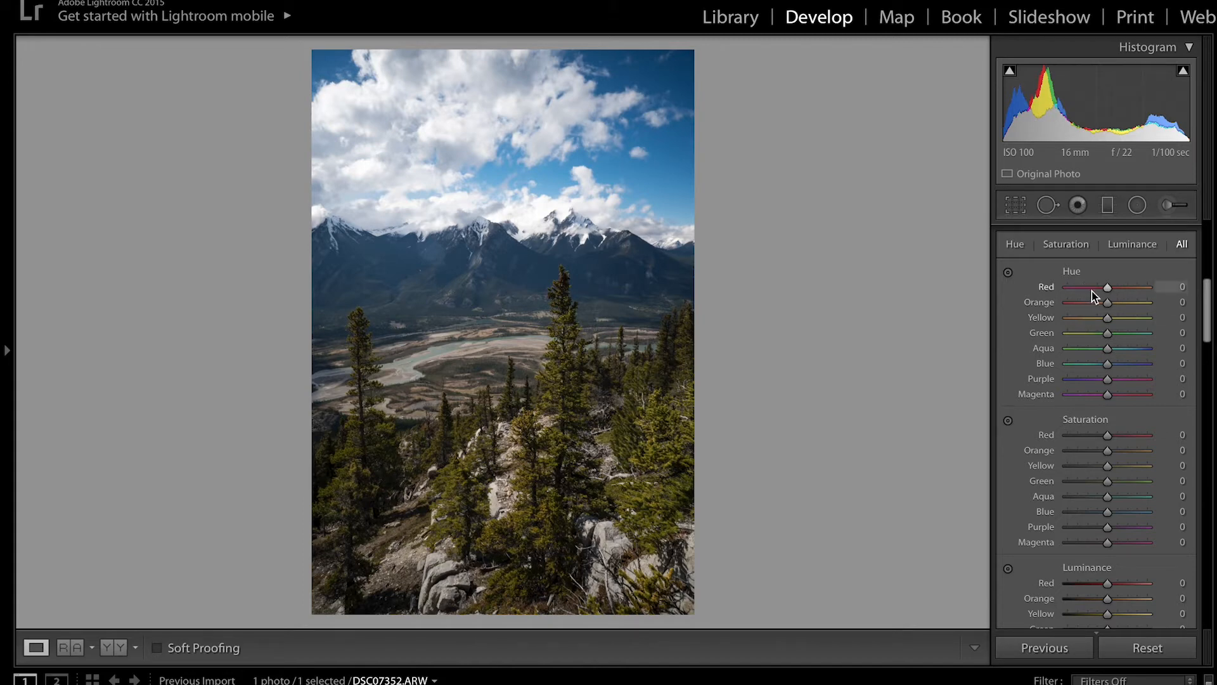
# - Try hue shifts on red and orange, green at -61 and yellow at +38, and reset the whole Hue group
pyautogui.moveTo(1113, 286)
pyautogui.mouseDown()
pyautogui.moveTo(1104, 286)
pyautogui.moveTo(1124, 288)
pyautogui.moveTo(1098, 287)
pyautogui.moveTo(1131, 289)
pyautogui.moveTo(1109, 287)
pyautogui.mouseUp()
pyautogui.doubleClick(1051, 287)
pyautogui.click(1083, 332)
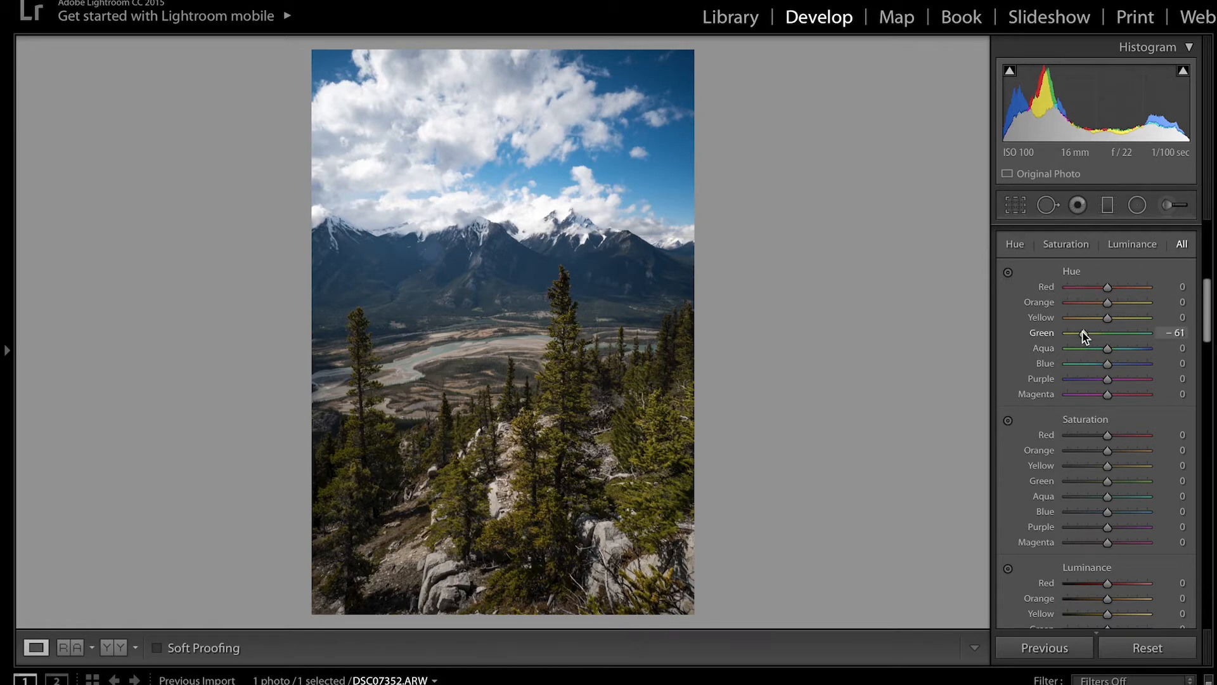
pyautogui.click(1123, 317)
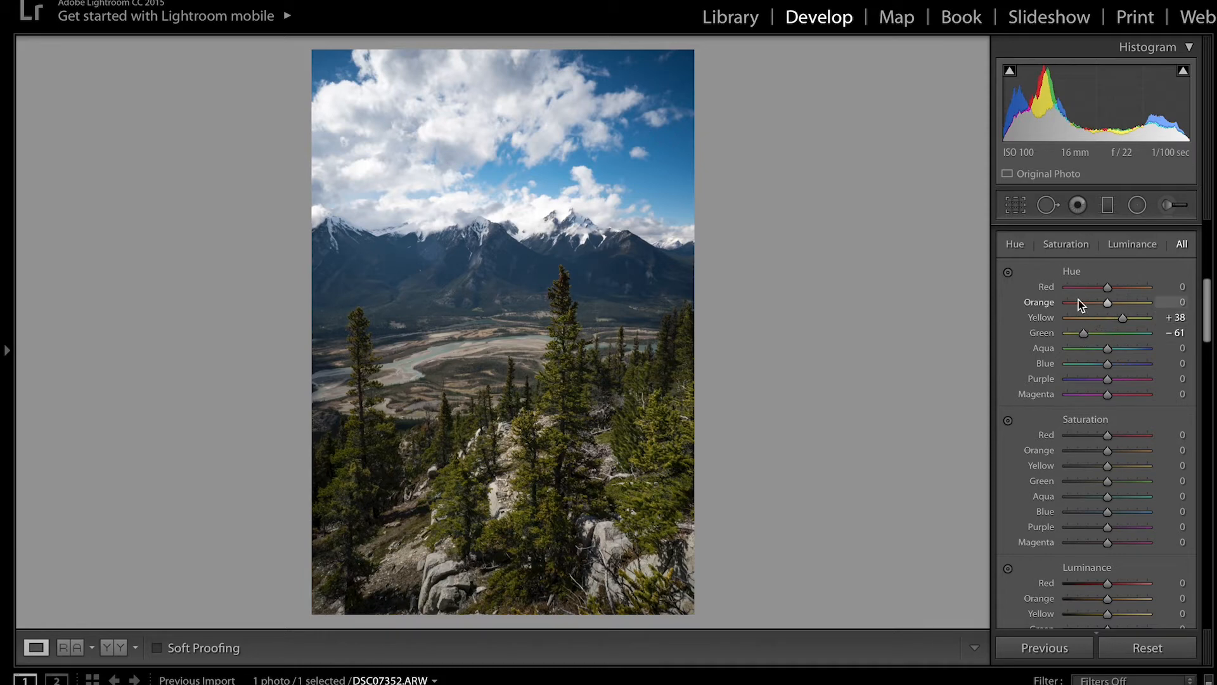
pyautogui.click(1078, 303)
pyautogui.doubleClick(1044, 303)
pyautogui.doubleClick(1074, 271)
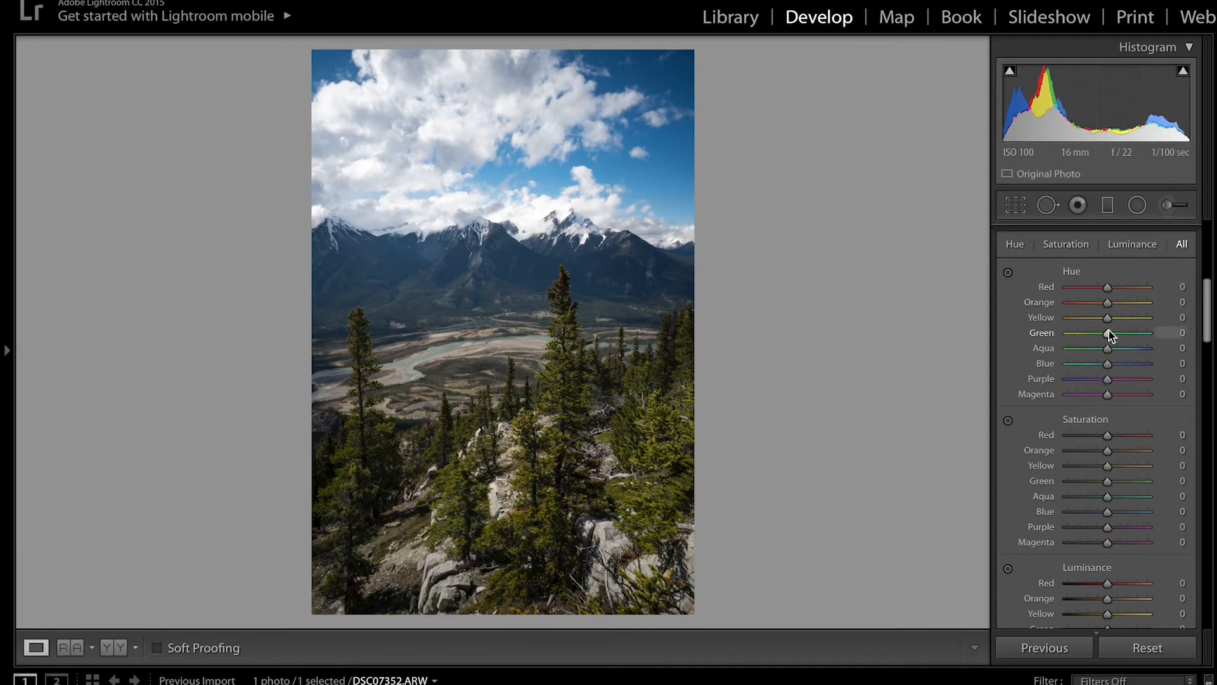
# - Try shifting the sky's hue with the targeted adjustment tool, with blue at -84 and +55, and reset the blue hue
pyautogui.click(1008, 272)
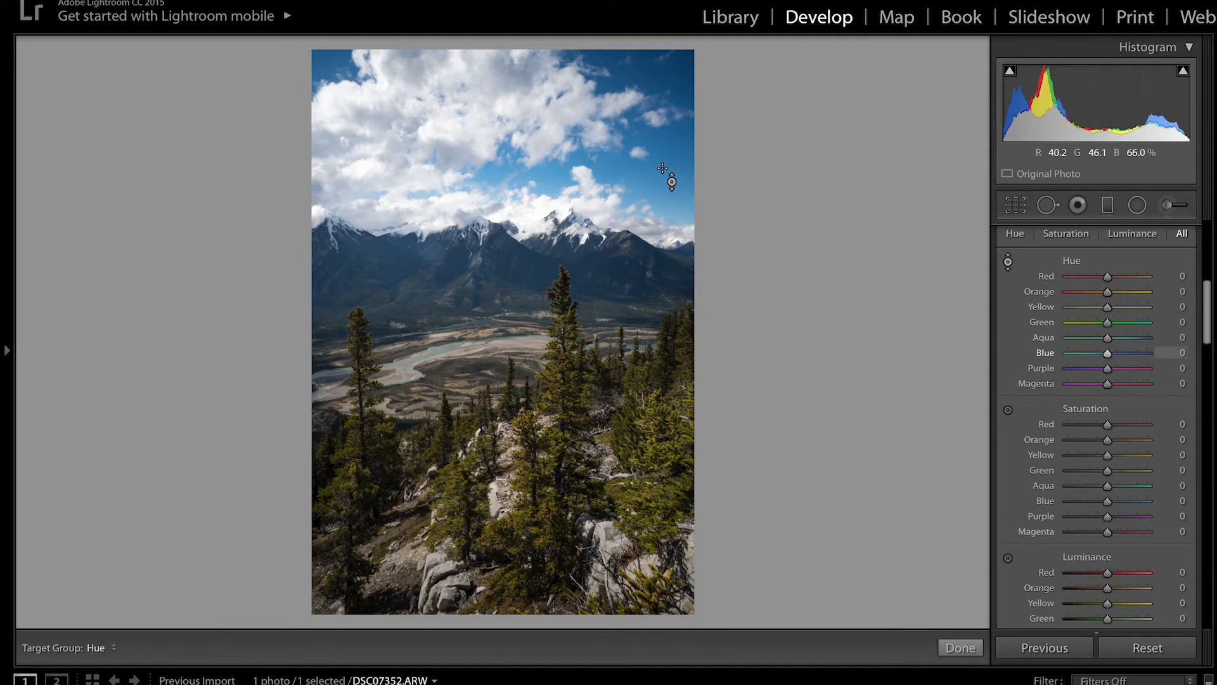
pyautogui.moveTo(663, 168); pyautogui.dragTo(663, 222)
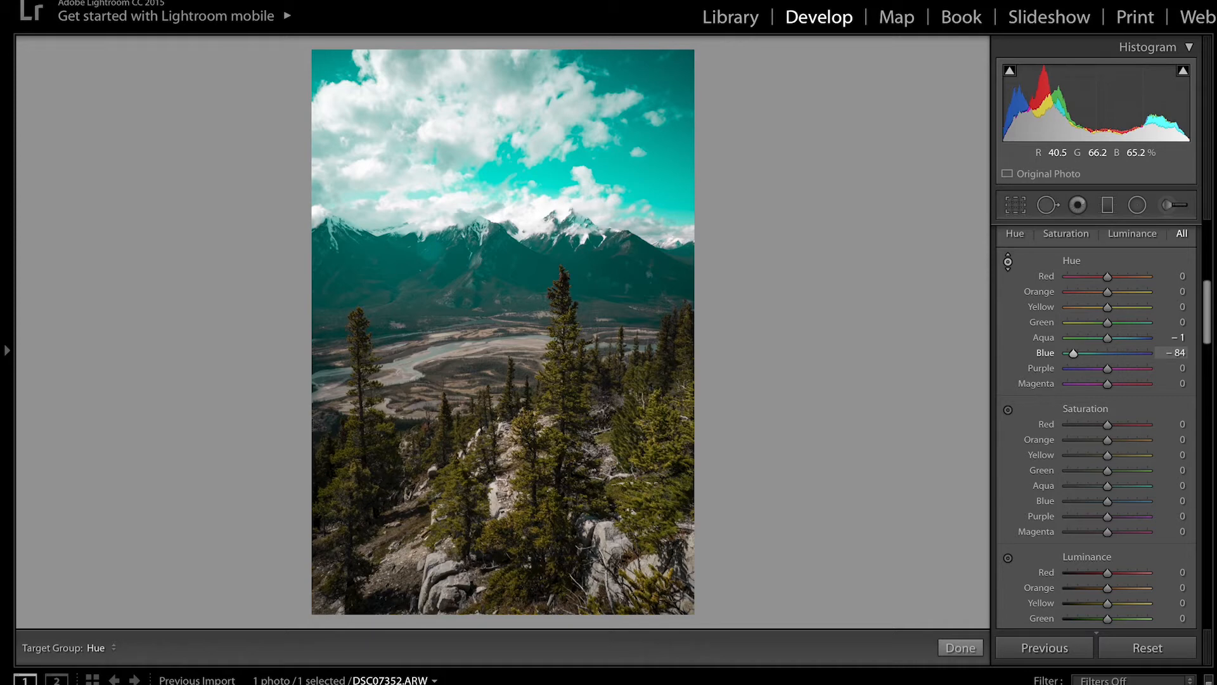
pyautogui.moveTo(662, 222); pyautogui.dragTo(662, 134)
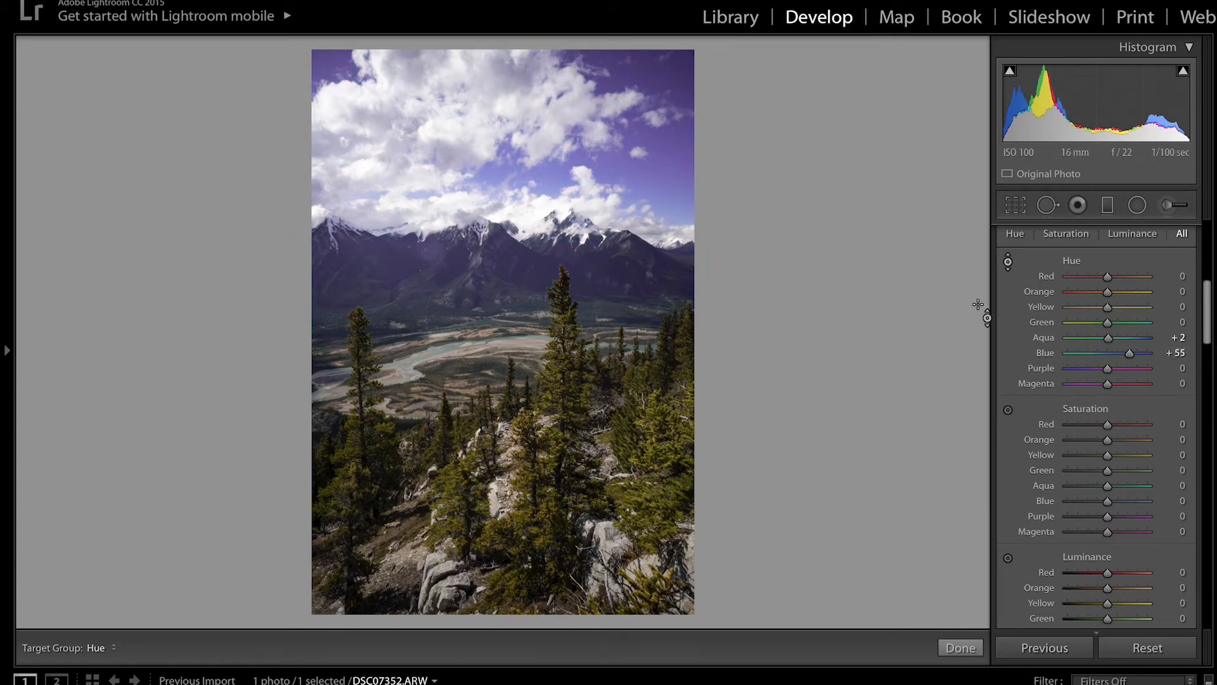
pyautogui.doubleClick(1045, 353)
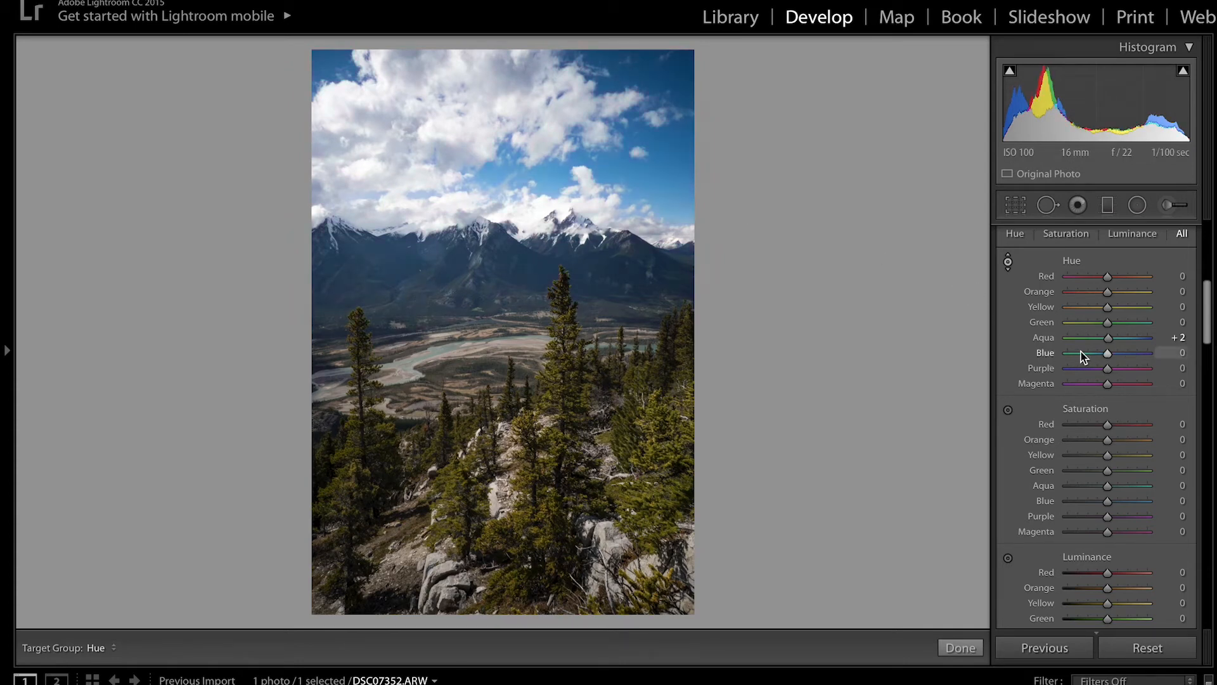
# - Set the hue of blue to -36, aqua to +100, purple to -26 and magenta to +41
pyautogui.moveTo(1110, 357); pyautogui.dragTo(1083, 359)
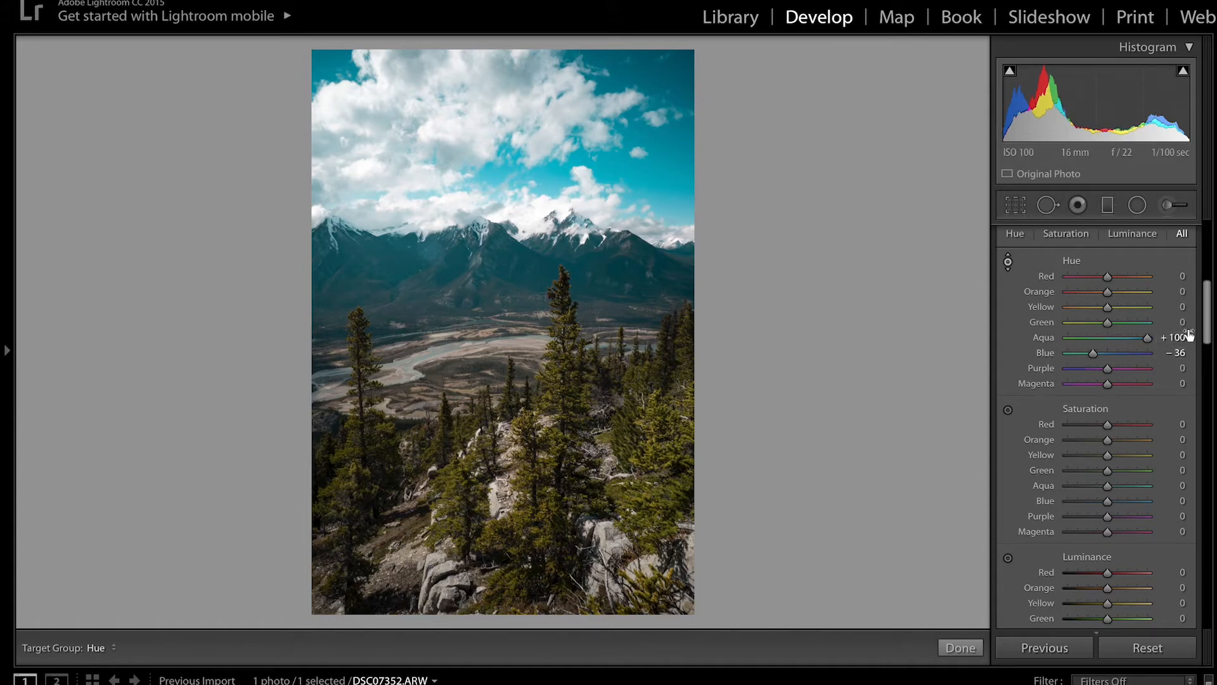
pyautogui.moveTo(1113, 371)
pyautogui.mouseDown()
pyautogui.moveTo(1137, 373)
pyautogui.moveTo(1080, 377)
pyautogui.moveTo(1108, 369)
pyautogui.moveTo(1098, 369)
pyautogui.moveTo(1125, 383)
pyautogui.moveTo(1100, 370)
pyautogui.mouseUp()
pyautogui.moveTo(1125, 384); pyautogui.dragTo(1124, 384)
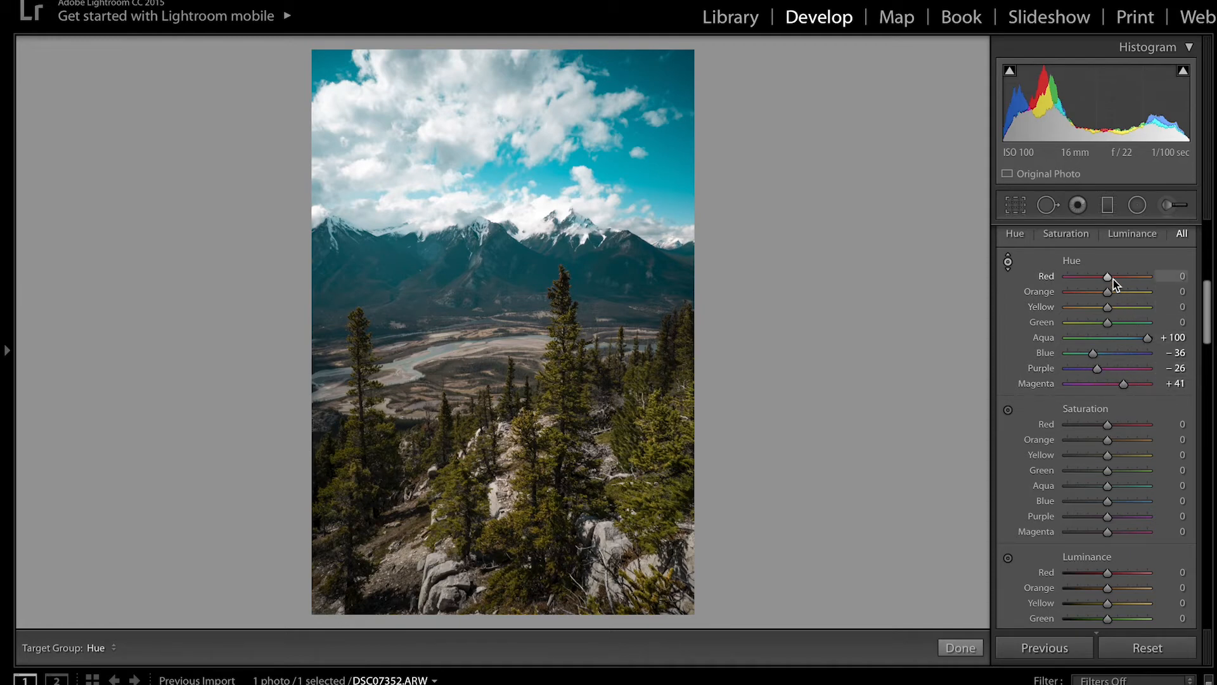
# - Set the hue of red to +38, orange to -41 and yellow to -50, and compare the photo before and after
pyautogui.moveTo(1109, 280); pyautogui.dragTo(1096, 315)
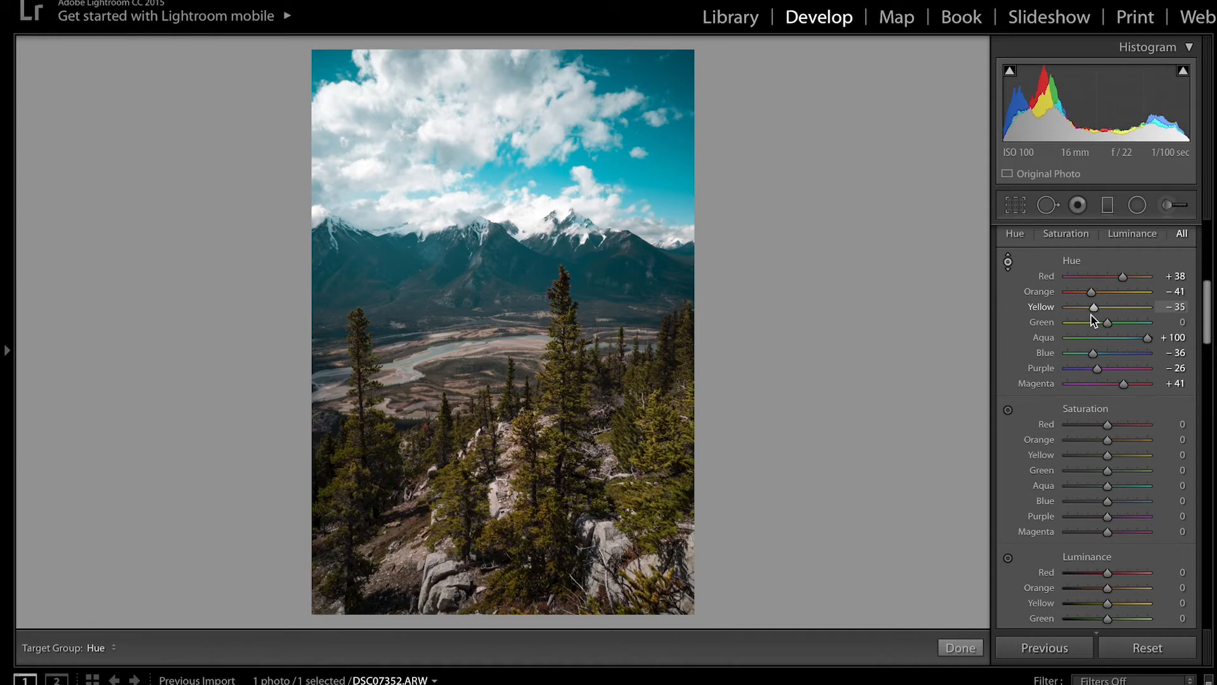
pyautogui.moveTo(1092, 321); pyautogui.dragTo(1088, 321)
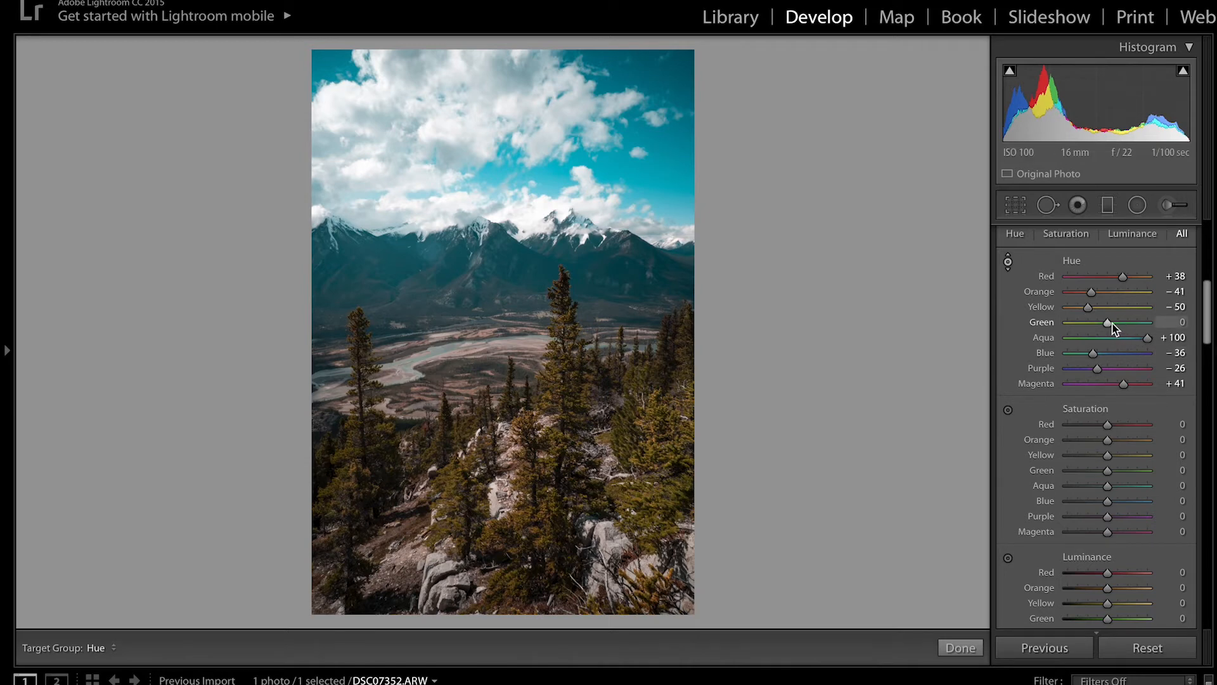
pyautogui.press('y')
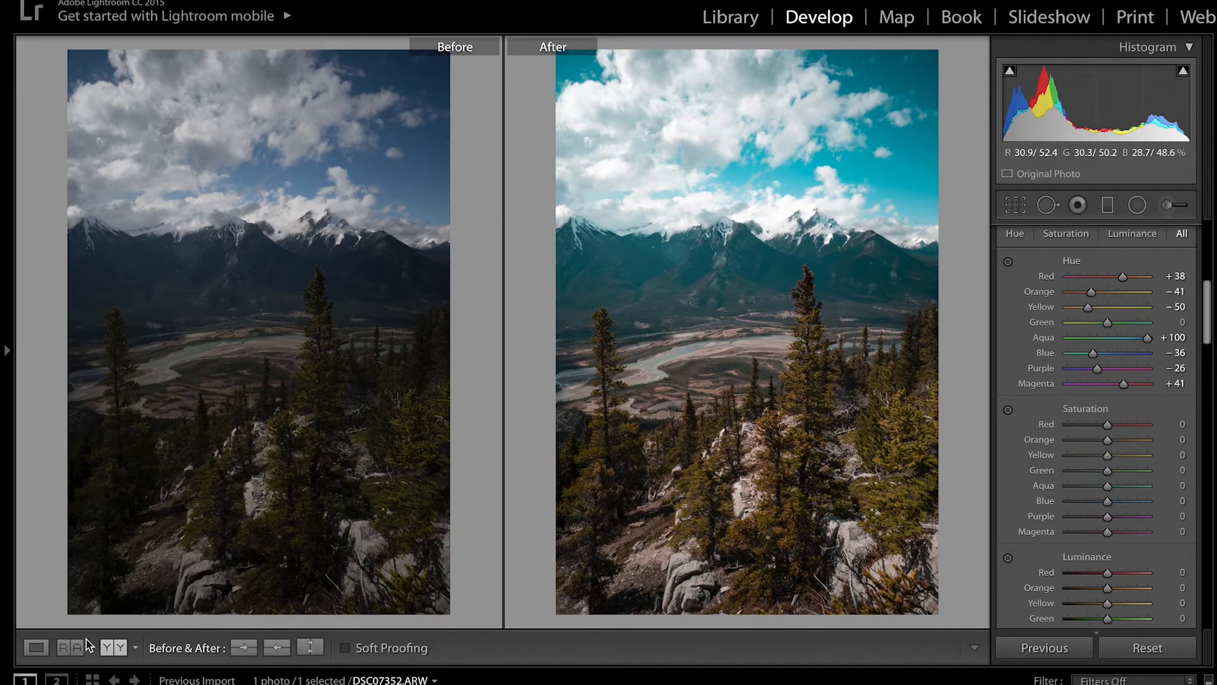
pyautogui.click(37, 648)
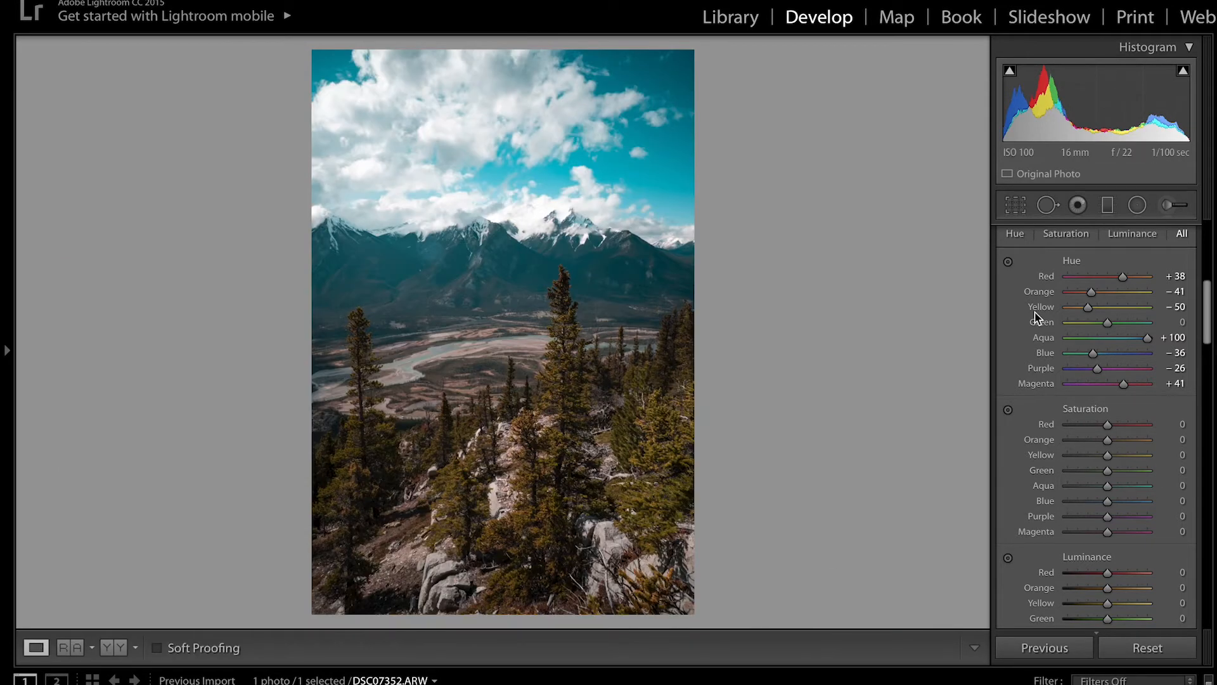
# - Test the blue saturation at +100 and -78, and set it to +33
pyautogui.scroll(-1, 1109, 402)
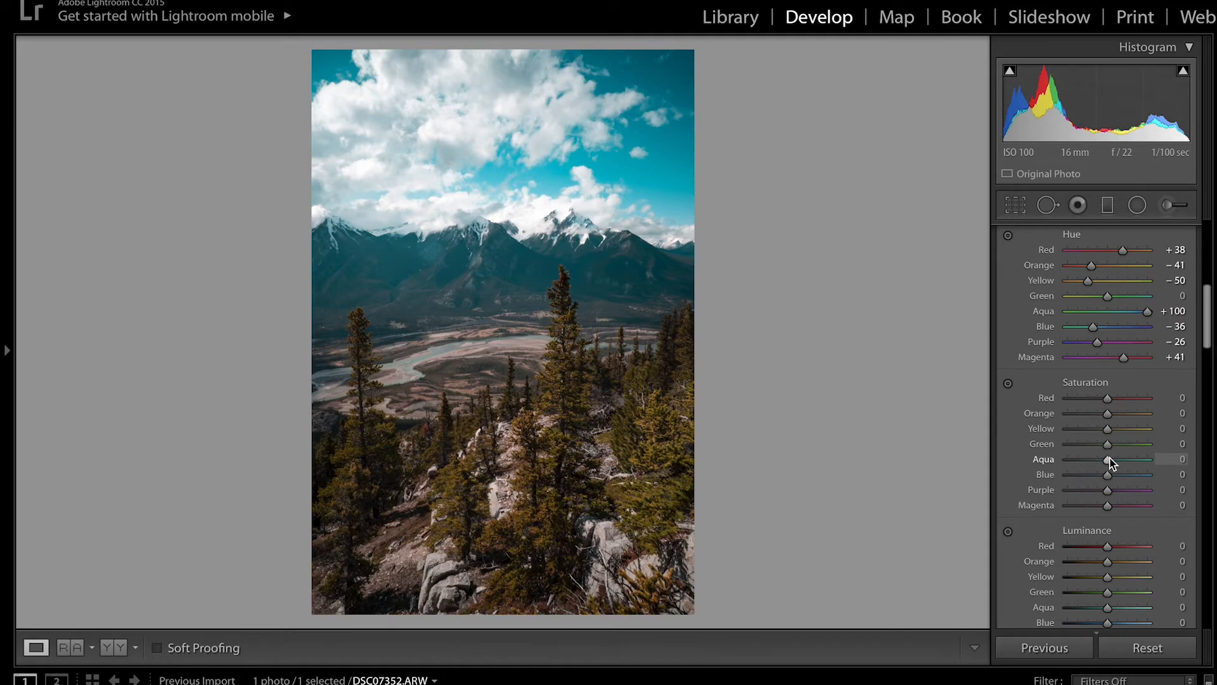
pyautogui.moveTo(1107, 475); pyautogui.dragTo(1159, 480)
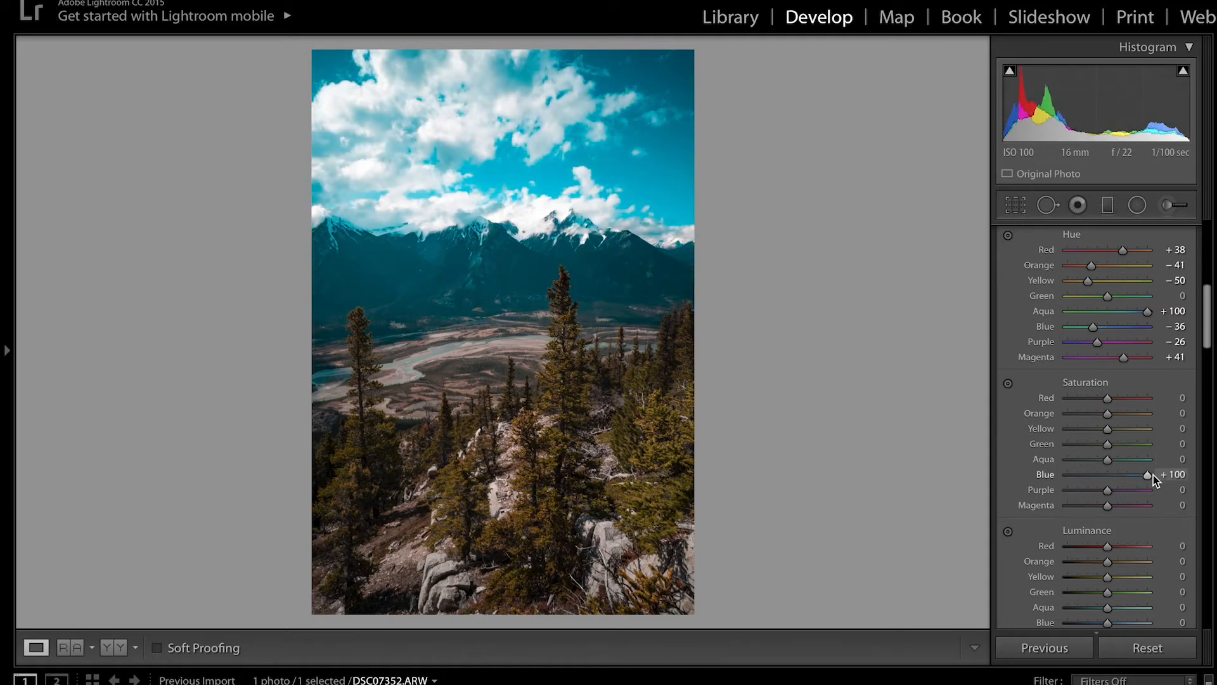
pyautogui.moveTo(1154, 475); pyautogui.dragTo(1080, 480)
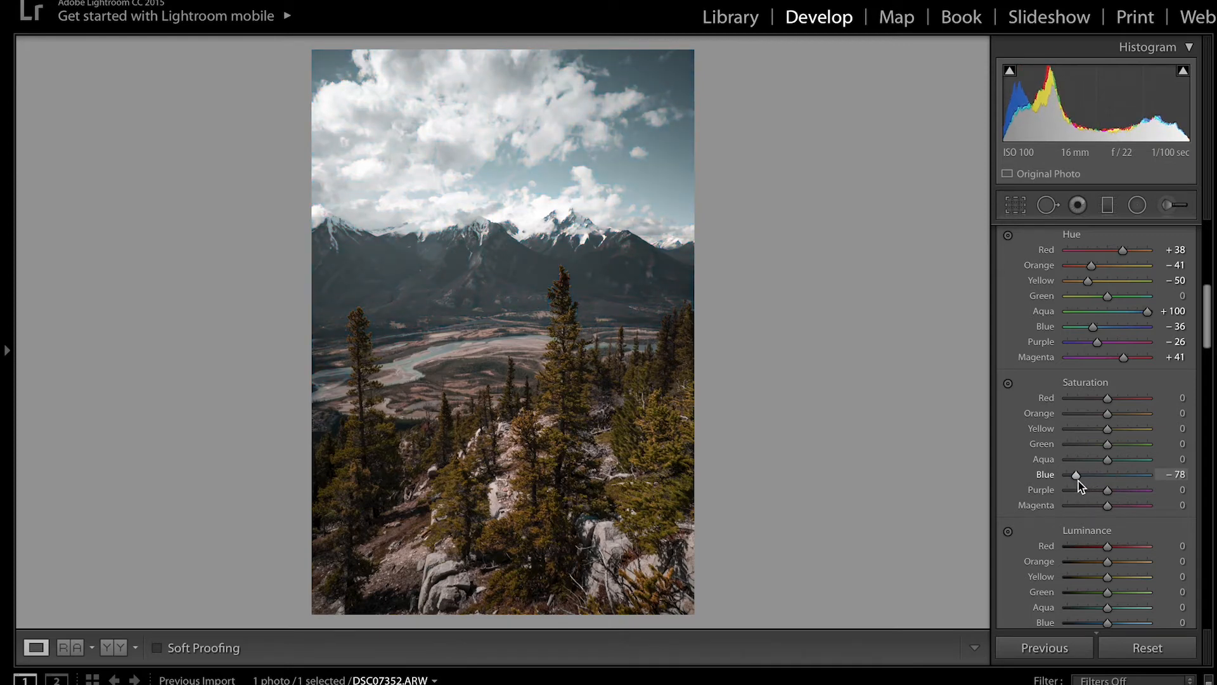
pyautogui.moveTo(1079, 481); pyautogui.dragTo(1114, 466)
# - Set the saturation of green to +56, yellow to +44, orange to +20 and red to +25
pyautogui.scroll(-1, 1114, 466)
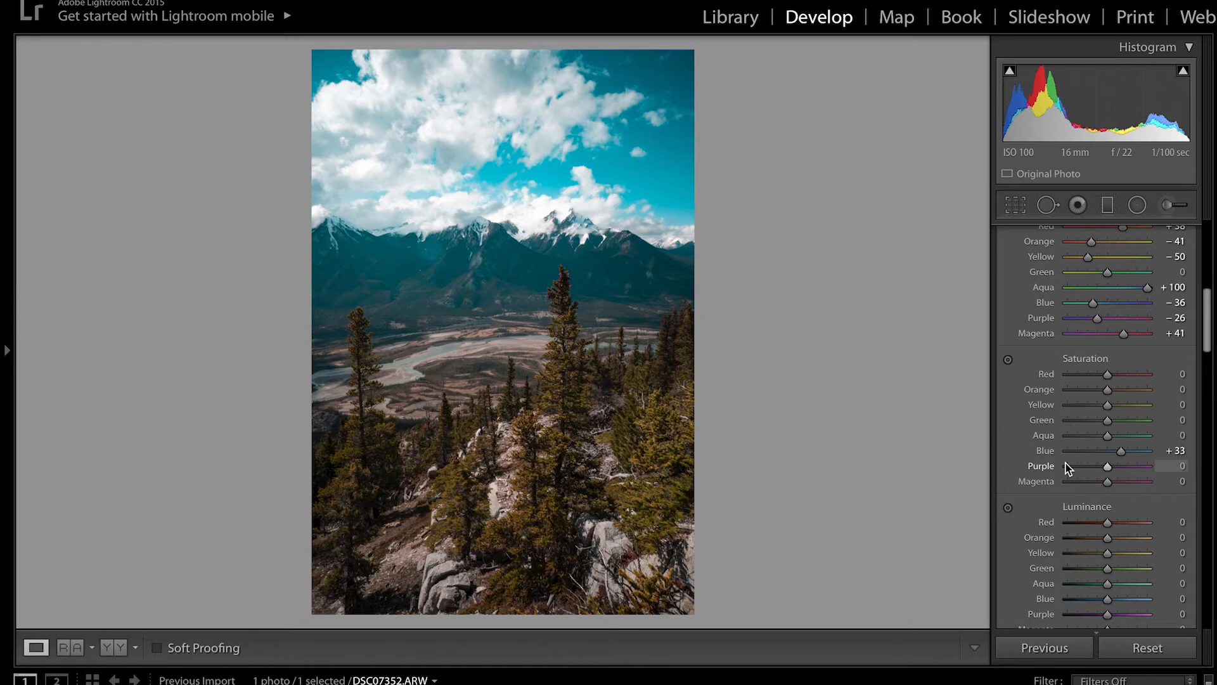
pyautogui.moveTo(1109, 420); pyautogui.dragTo(1113, 421)
pyautogui.moveTo(1117, 421); pyautogui.dragTo(1127, 420)
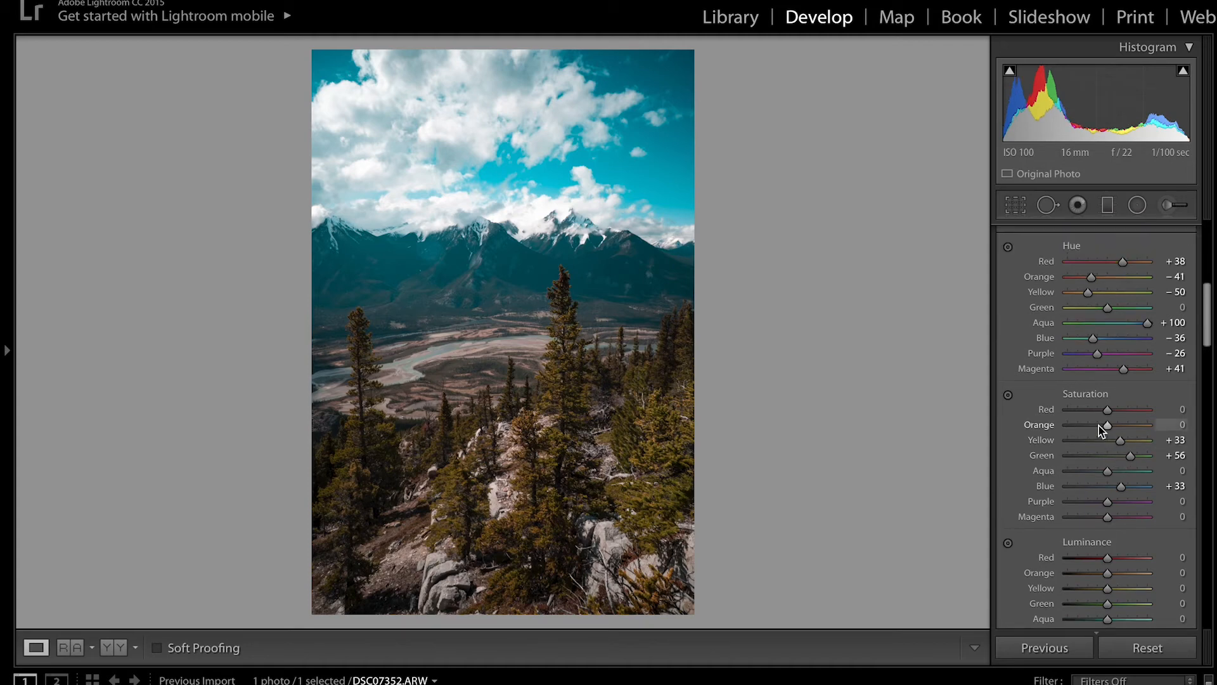
pyautogui.moveTo(1120, 439); pyautogui.dragTo(1116, 425)
pyautogui.moveTo(1114, 410); pyautogui.dragTo(1118, 411)
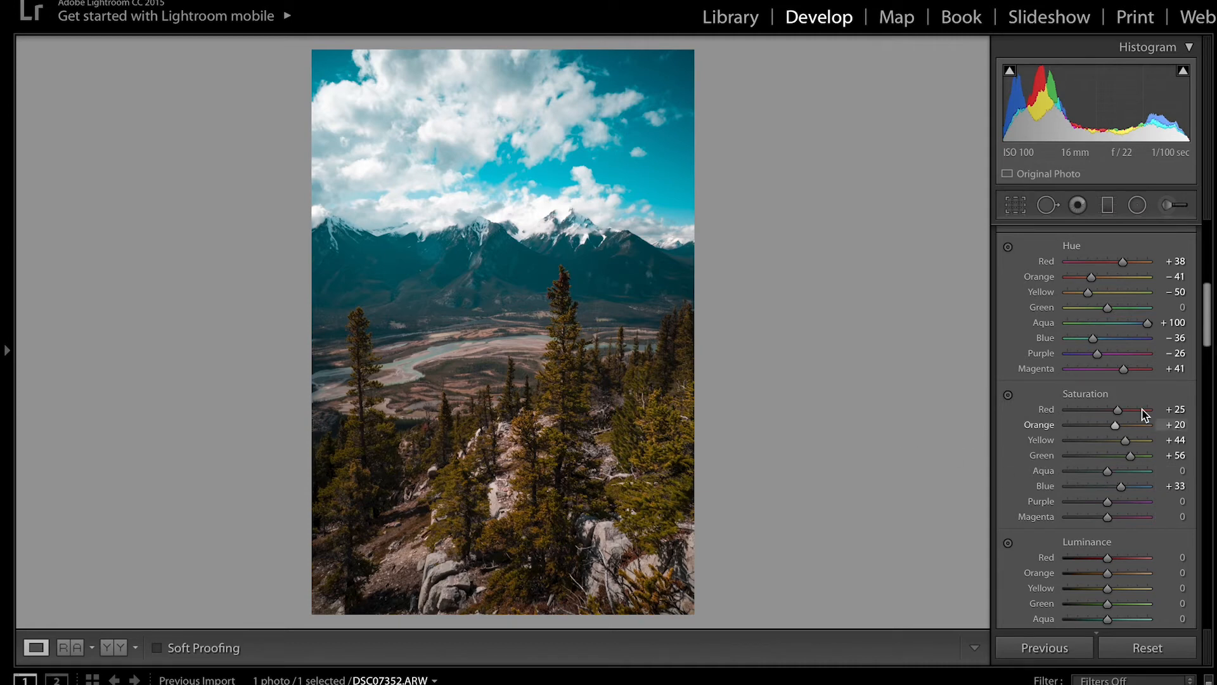
# - Raise the saturation of red to +39, orange to +64, yellow to +62 and aqua to +20
pyautogui.moveTo(1126, 412); pyautogui.dragTo(1113, 457)
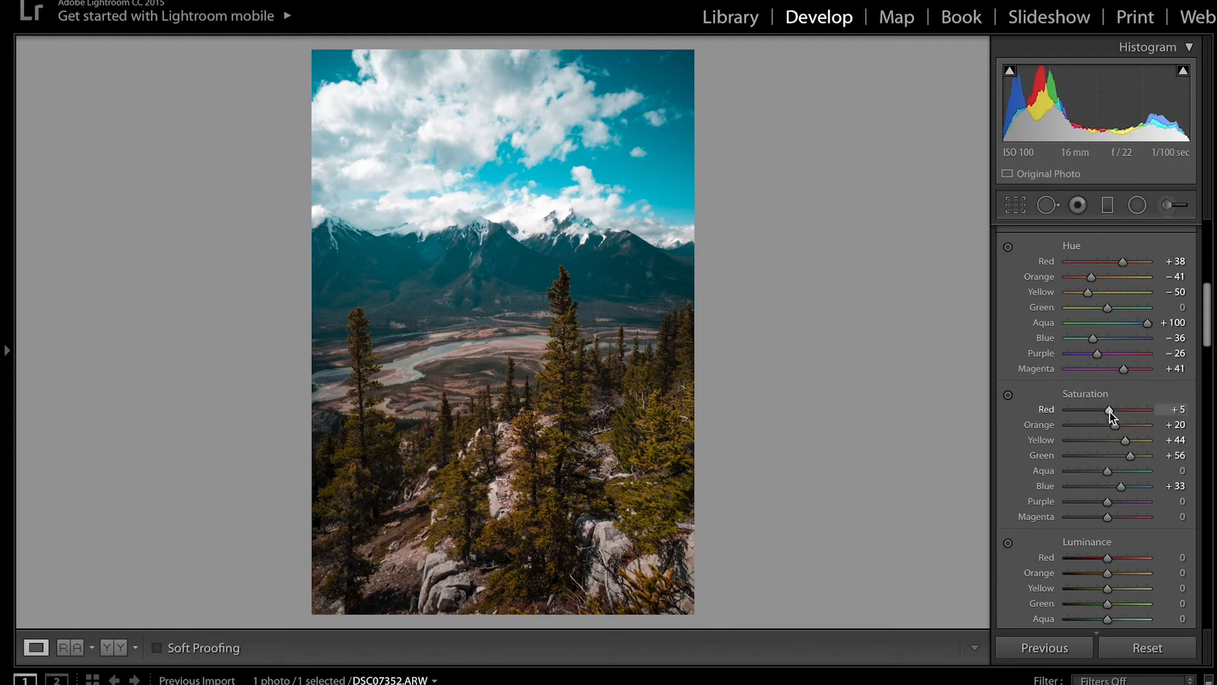
pyautogui.moveTo(1113, 412); pyautogui.dragTo(1115, 413)
pyautogui.moveTo(1112, 409); pyautogui.dragTo(1123, 409)
pyautogui.moveTo(1116, 426); pyautogui.dragTo(1134, 450)
pyautogui.scroll(-3, 1110, 407)
pyautogui.moveTo(1109, 407)
pyautogui.mouseDown()
pyautogui.moveTo(1131, 407)
pyautogui.moveTo(1120, 406)
pyautogui.mouseUp()
# - Test the blue luminance at +100 and bring it down to +11
pyautogui.scroll(-4, 1019, 506)
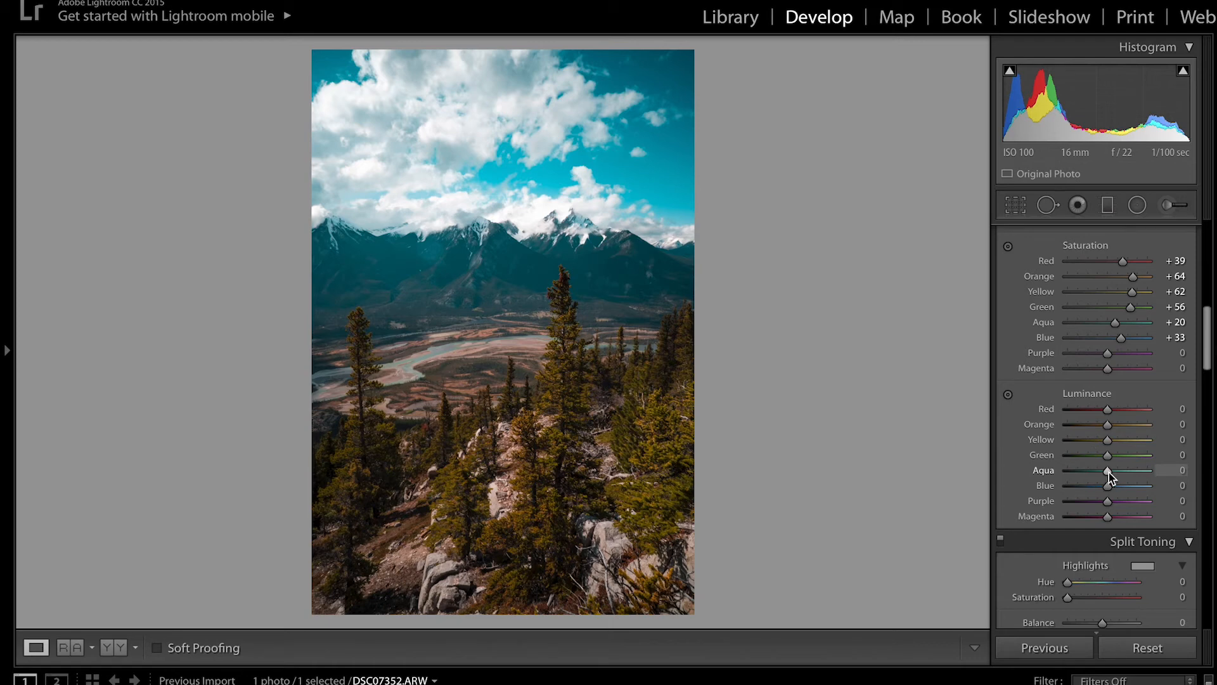
pyautogui.moveTo(1108, 486); pyautogui.dragTo(1154, 486)
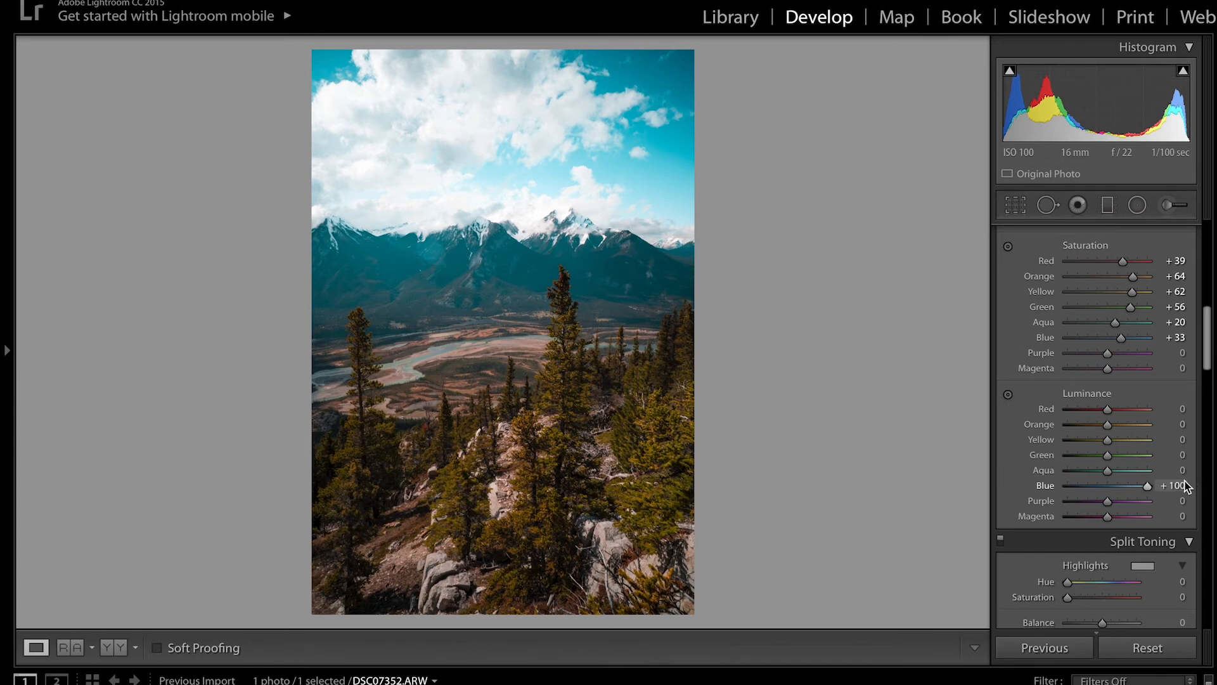
pyautogui.moveTo(1184, 481); pyautogui.dragTo(1154, 487)
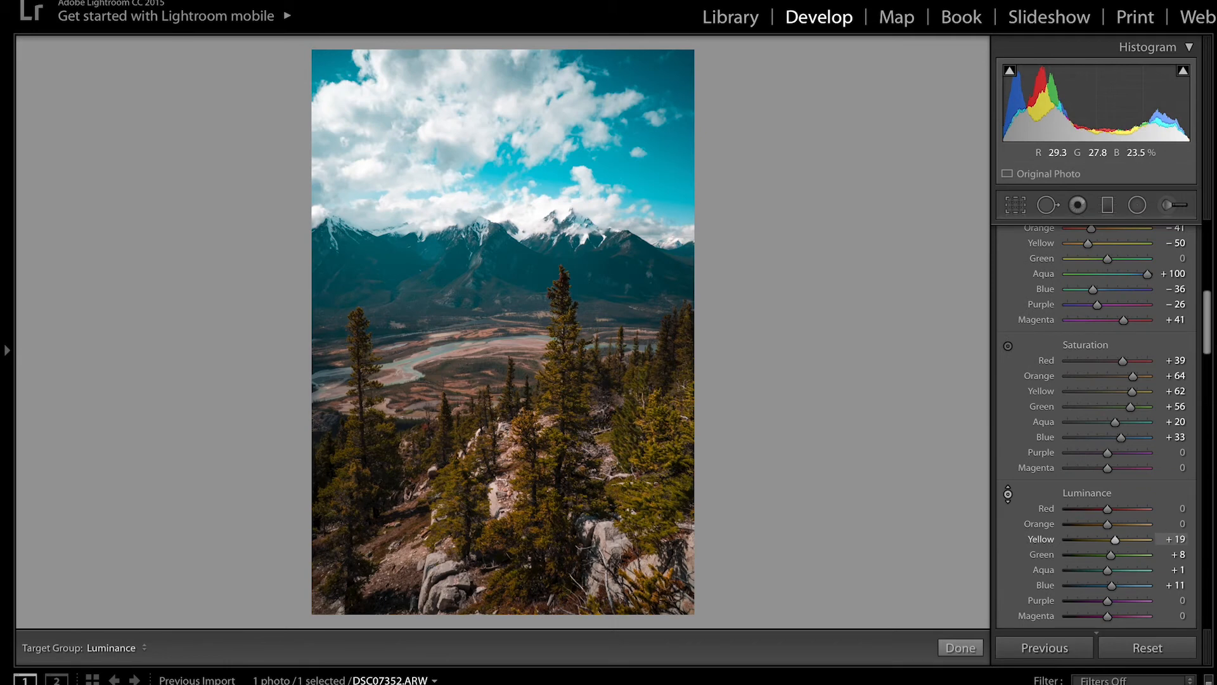
# - Raise the luminance from the photo itself, taking yellow to +41, green to +14, orange to +4 and blue to +45
pyautogui.moveTo(473, 383); pyautogui.dragTo(469, 357)
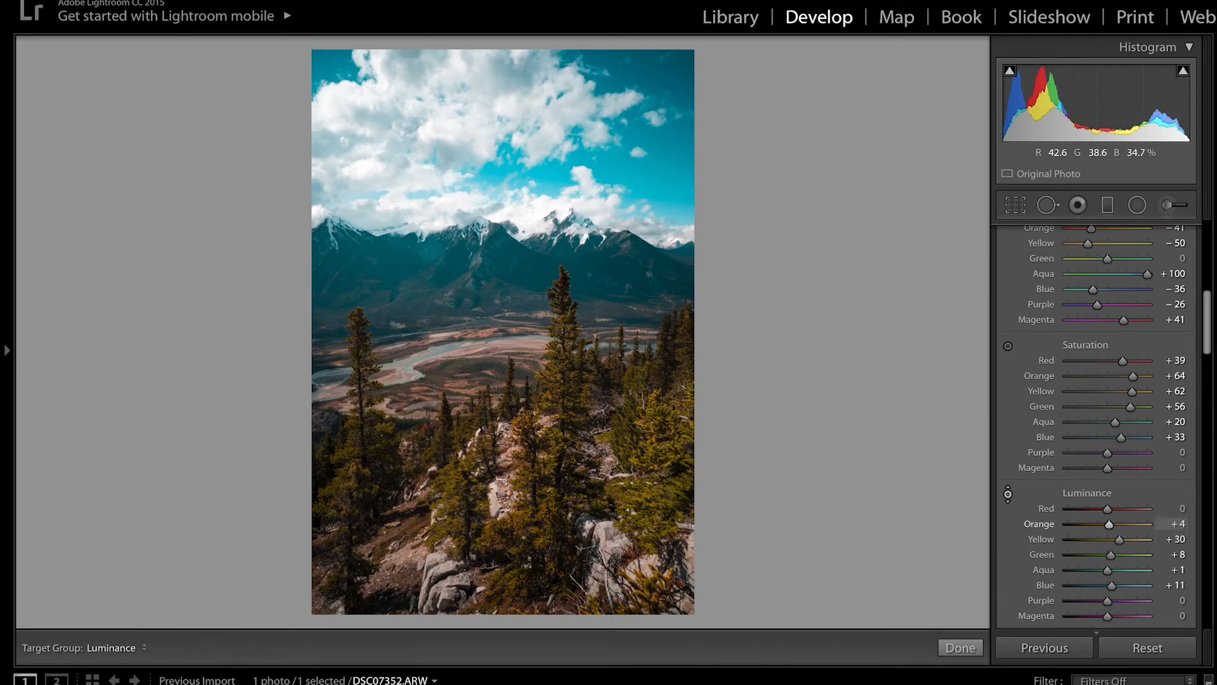
pyautogui.moveTo(624, 184); pyautogui.dragTo(625, 150)
pyautogui.moveTo(337, 490); pyautogui.dragTo(338, 483)
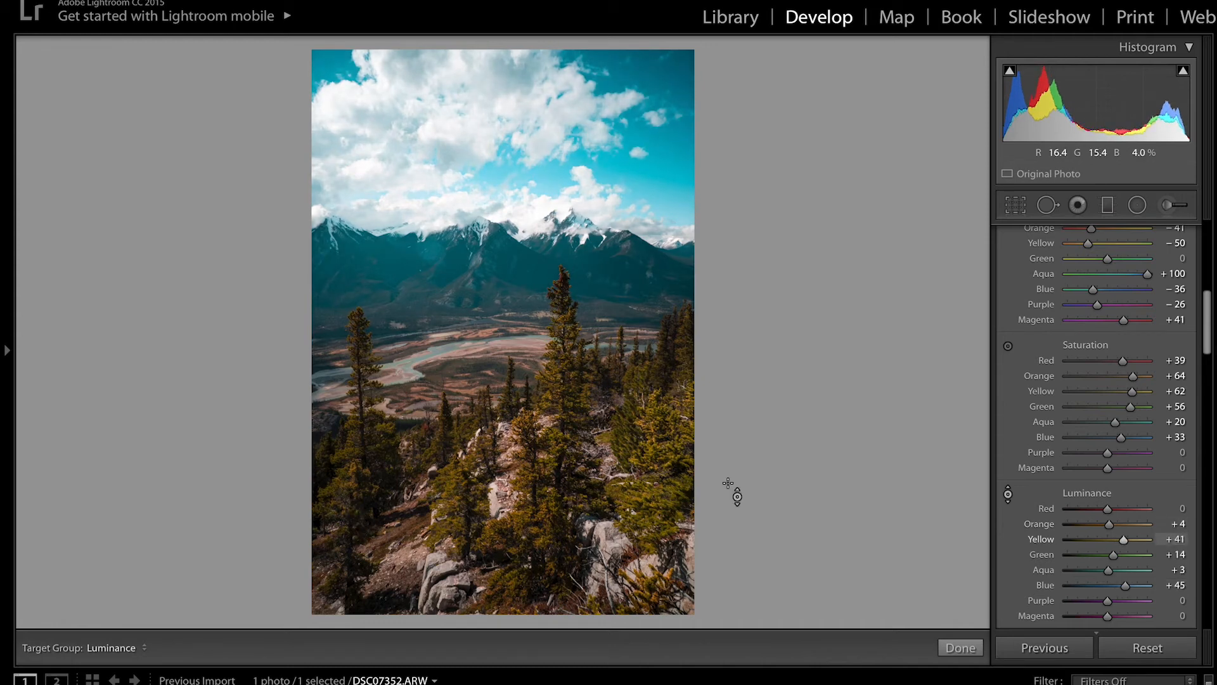
# - Set the luminance of orange to +30, yellow to +51, green to +32, aqua to +29, blue and purple to +50, and magenta to +44
pyautogui.scroll(-2, 1114, 527)
pyautogui.moveTo(1109, 524); pyautogui.dragTo(1121, 526)
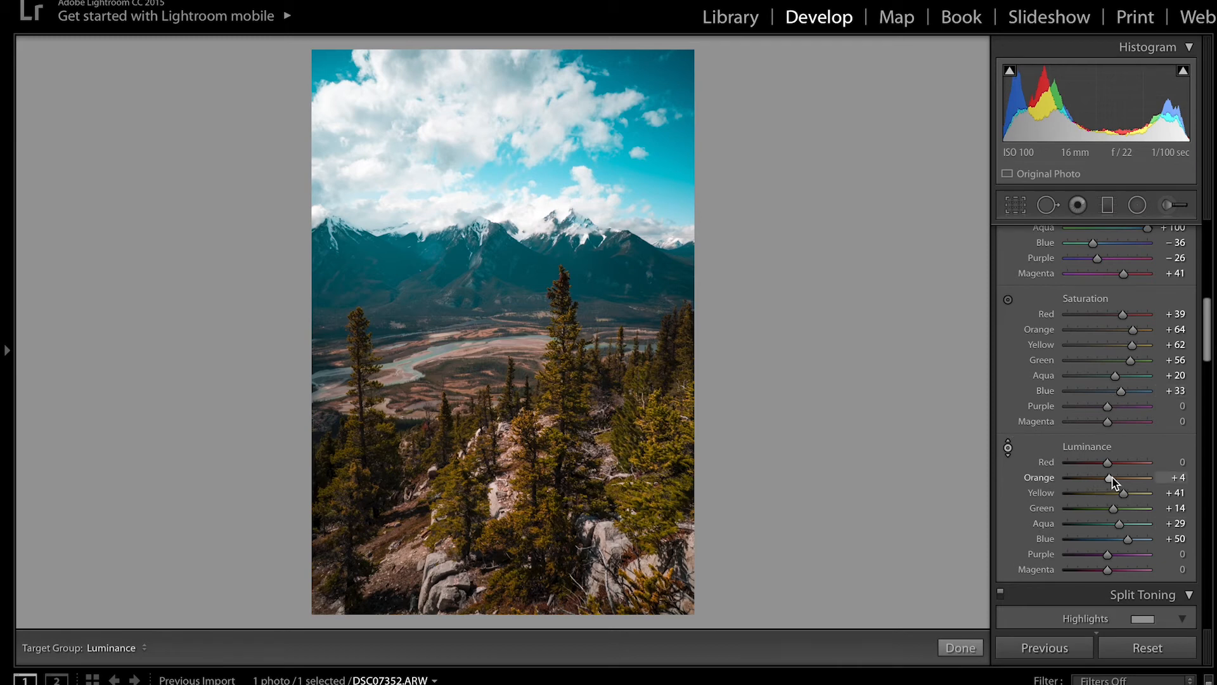
pyautogui.moveTo(1111, 480); pyautogui.dragTo(1118, 486)
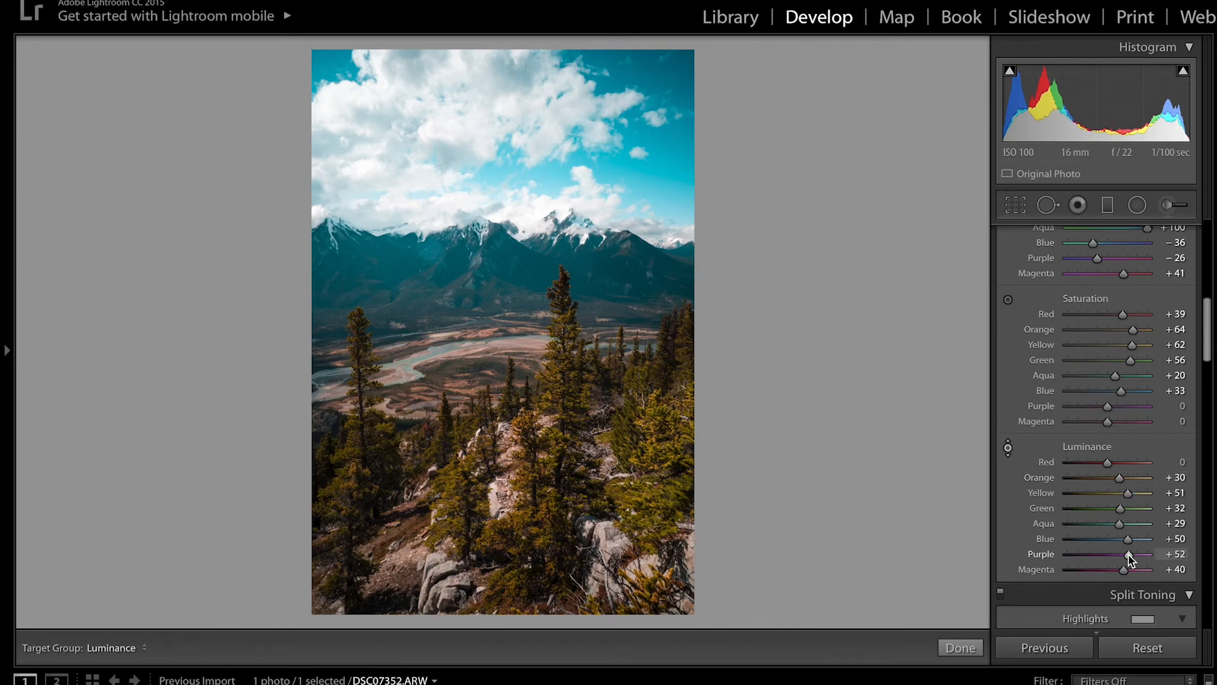
pyautogui.moveTo(1123, 557); pyautogui.dragTo(1129, 557)
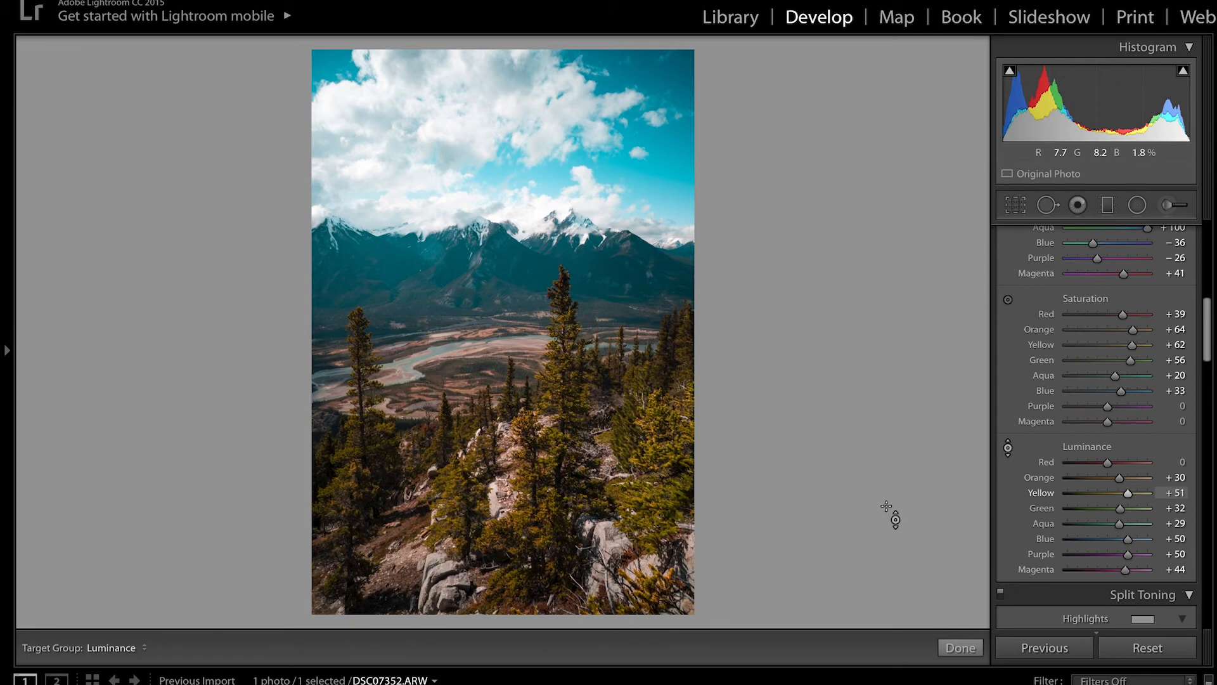
# - Try shifting the red luminance and reset it to 0
pyautogui.scroll(-3, 1044, 487)
pyautogui.moveTo(1135, 393); pyautogui.dragTo(1105, 421)
pyautogui.doubleClick(1054, 393)
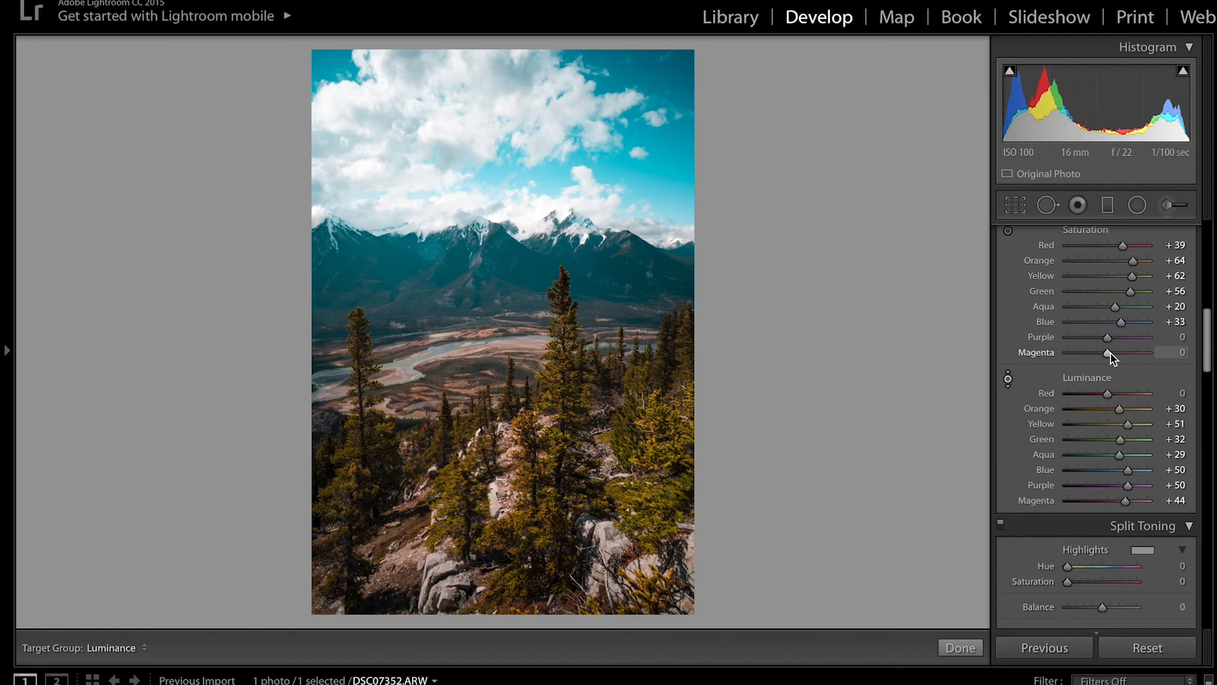
# - Test the hue extremes with yellow at +100, orange at -100 and red at +100
pyautogui.scroll(5, 1113, 345)
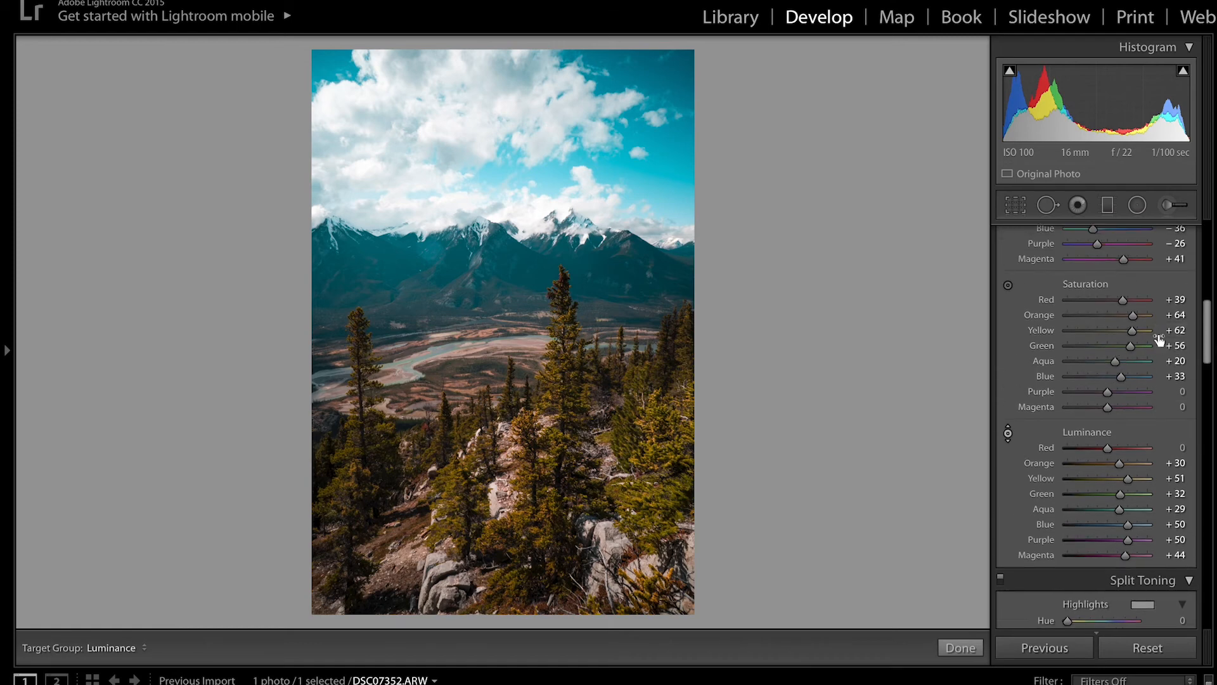
pyautogui.scroll(1, 1133, 313)
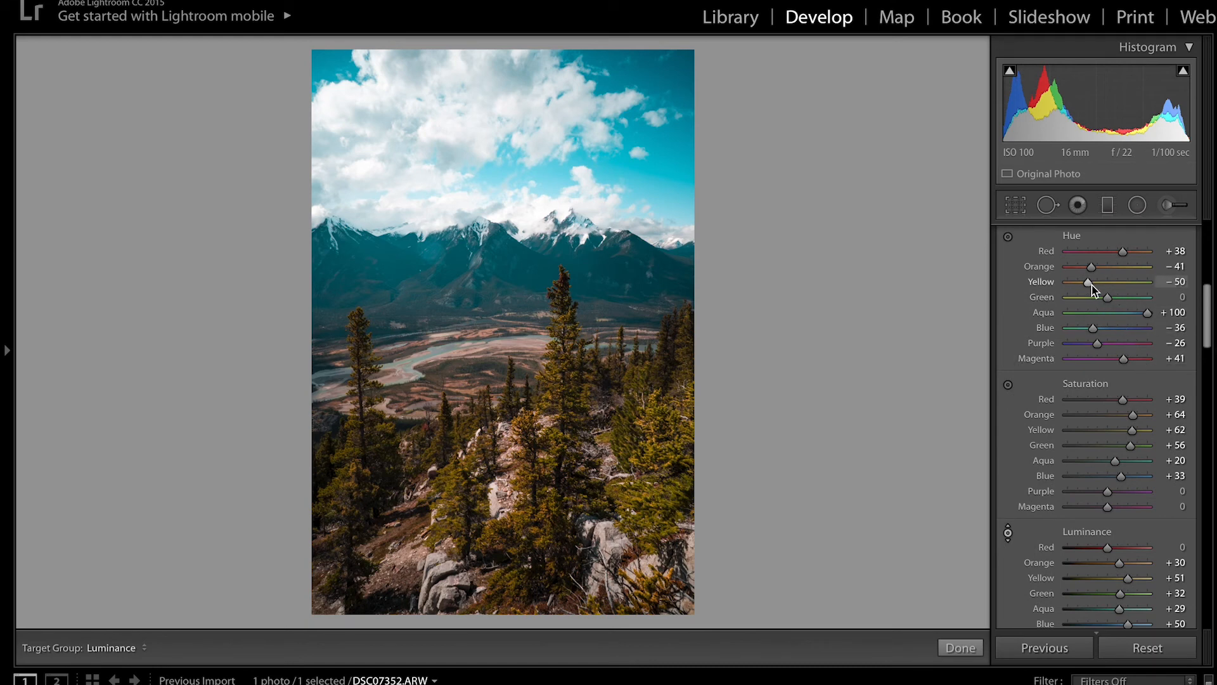
pyautogui.moveTo(1088, 282); pyautogui.dragTo(1197, 288)
pyautogui.moveTo(1091, 267); pyautogui.dragTo(1160, 253)
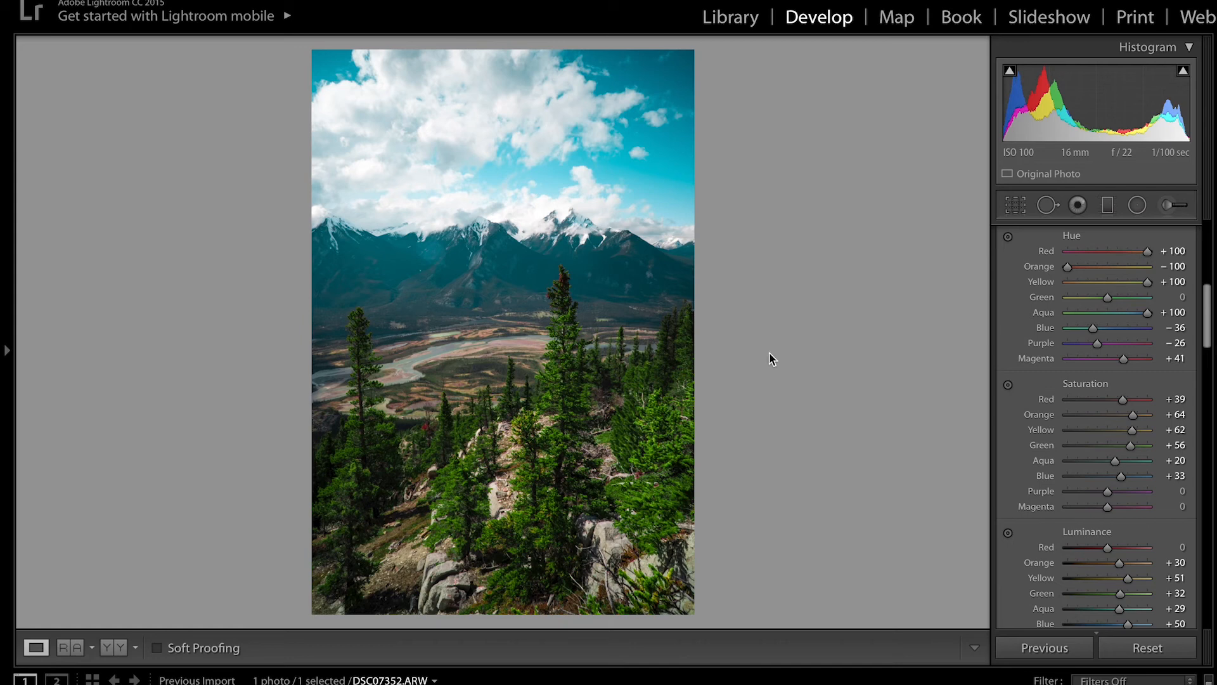
# - Set the hue of red to +47, orange to -54 and yellow to -46
pyautogui.click(1126, 252)
pyautogui.click(1082, 267)
pyautogui.moveTo(1084, 272)
pyautogui.mouseDown()
pyautogui.moveTo(1125, 283)
pyautogui.moveTo(1088, 284)
pyautogui.mouseUp()
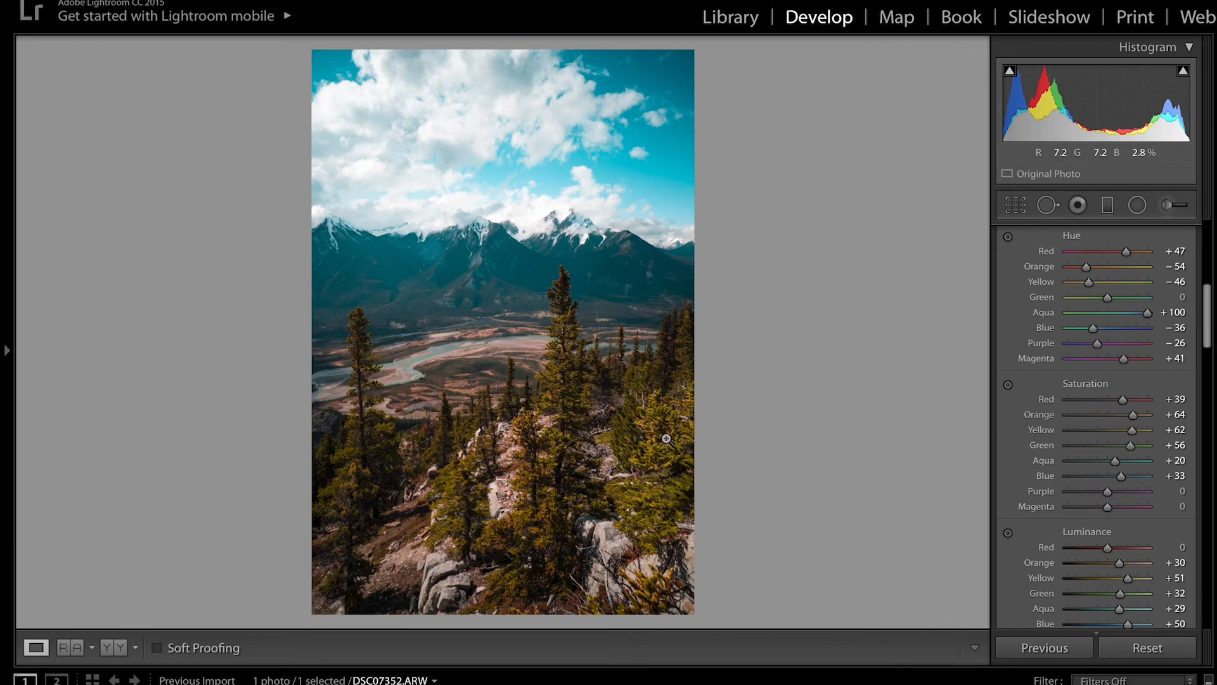
# - Lower the photo's overall saturation to -21 and raise its vibrance to +45
pyautogui.scroll(-1, 1106, 472)
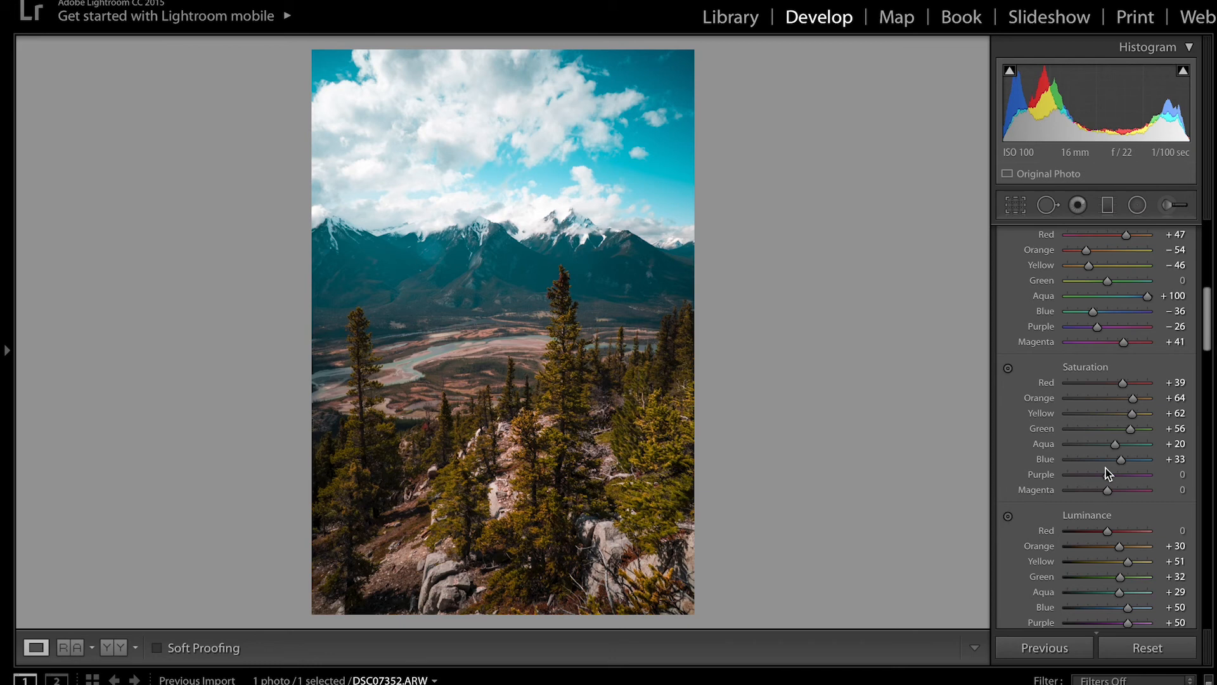
pyautogui.scroll(10, 1105, 472)
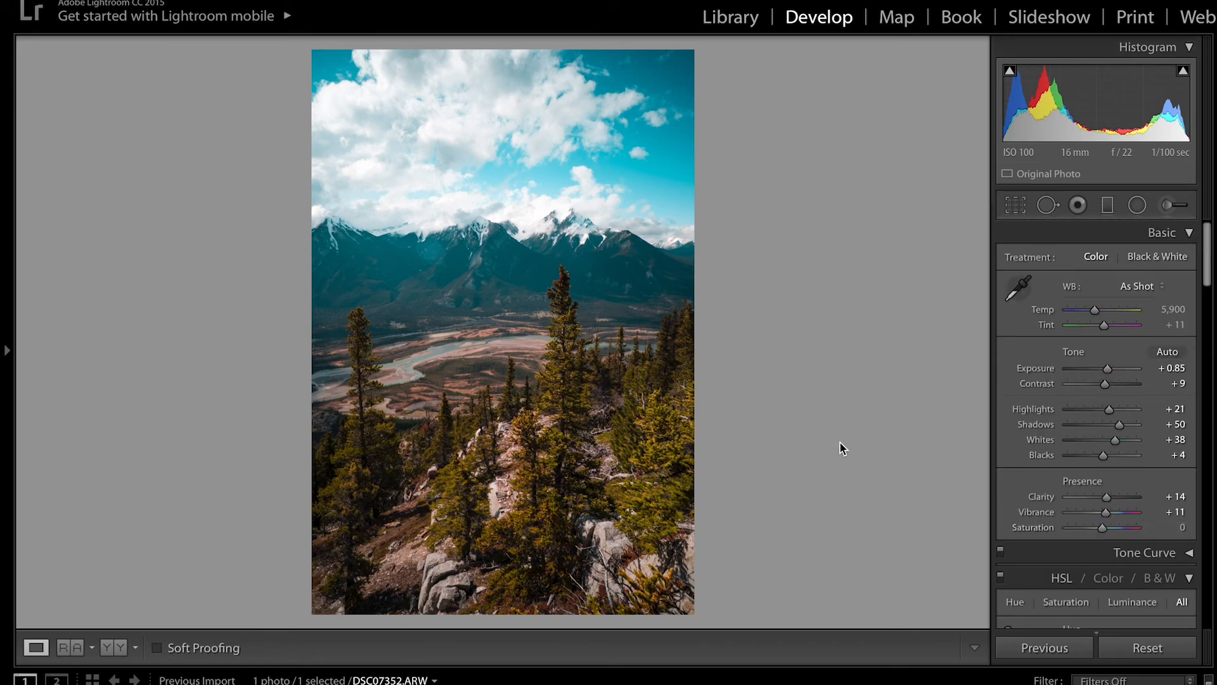
pyautogui.moveTo(1103, 527); pyautogui.dragTo(1096, 527)
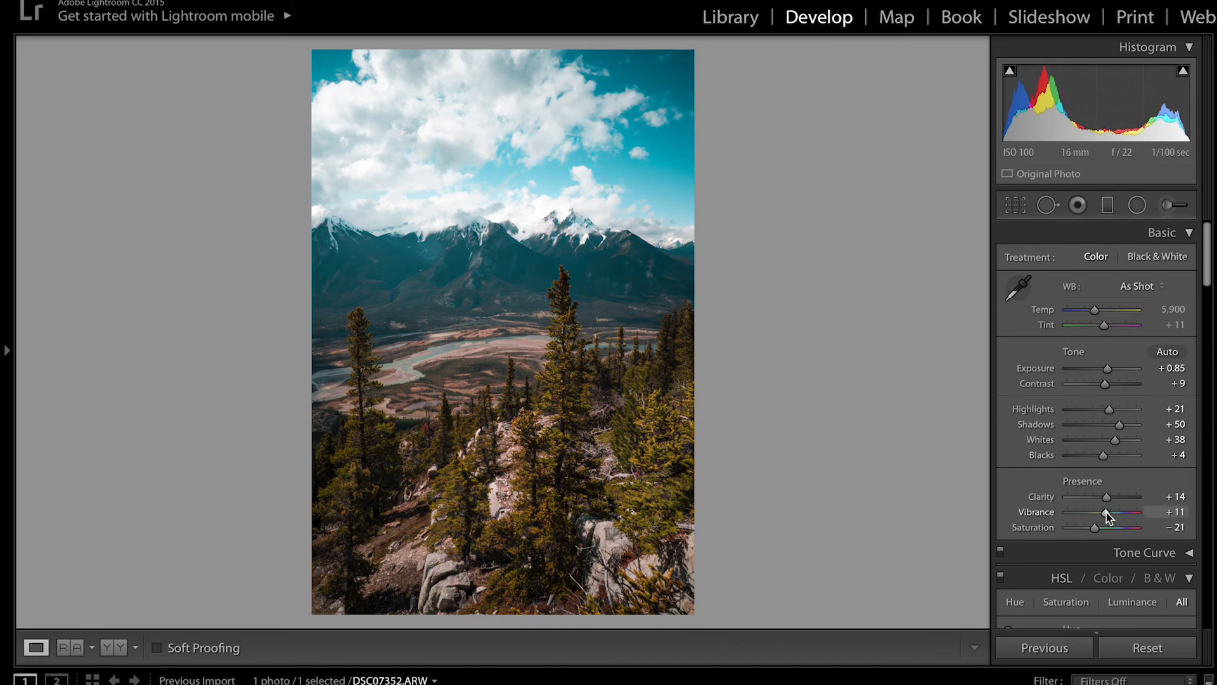
pyautogui.moveTo(1106, 512); pyautogui.dragTo(1119, 515)
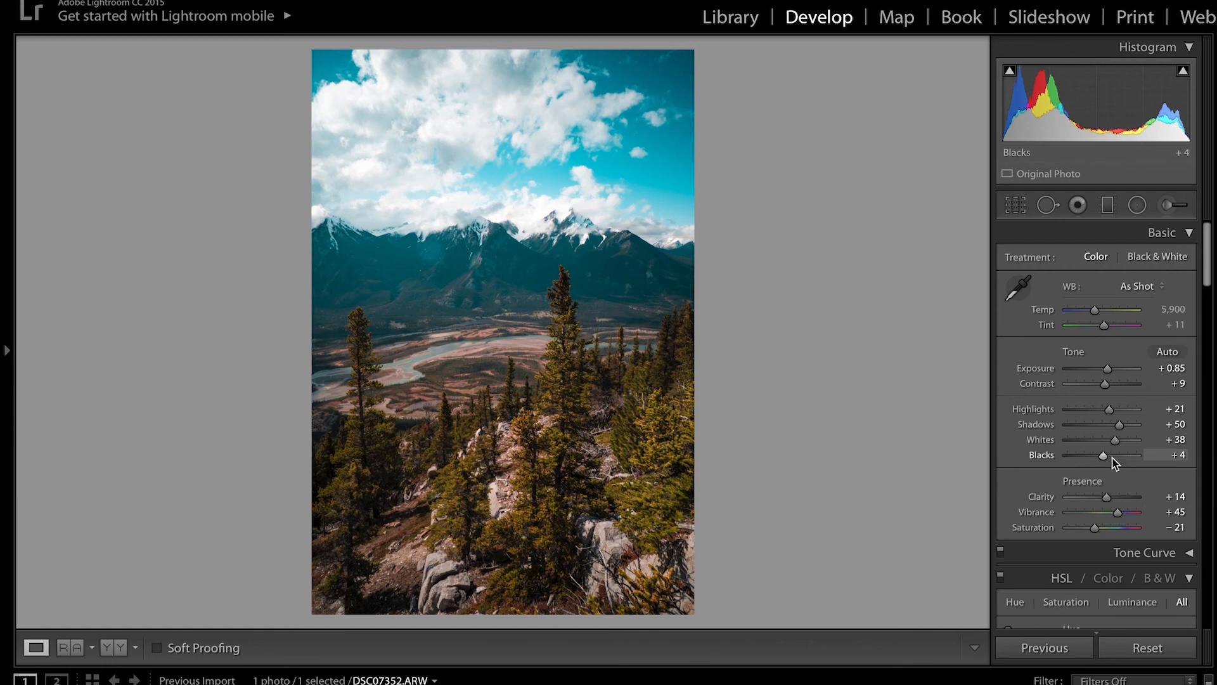
# - Review the split toning settings and the final hue, saturation and luminance values of the colour grade
pyautogui.scroll(-10, 1026, 393)
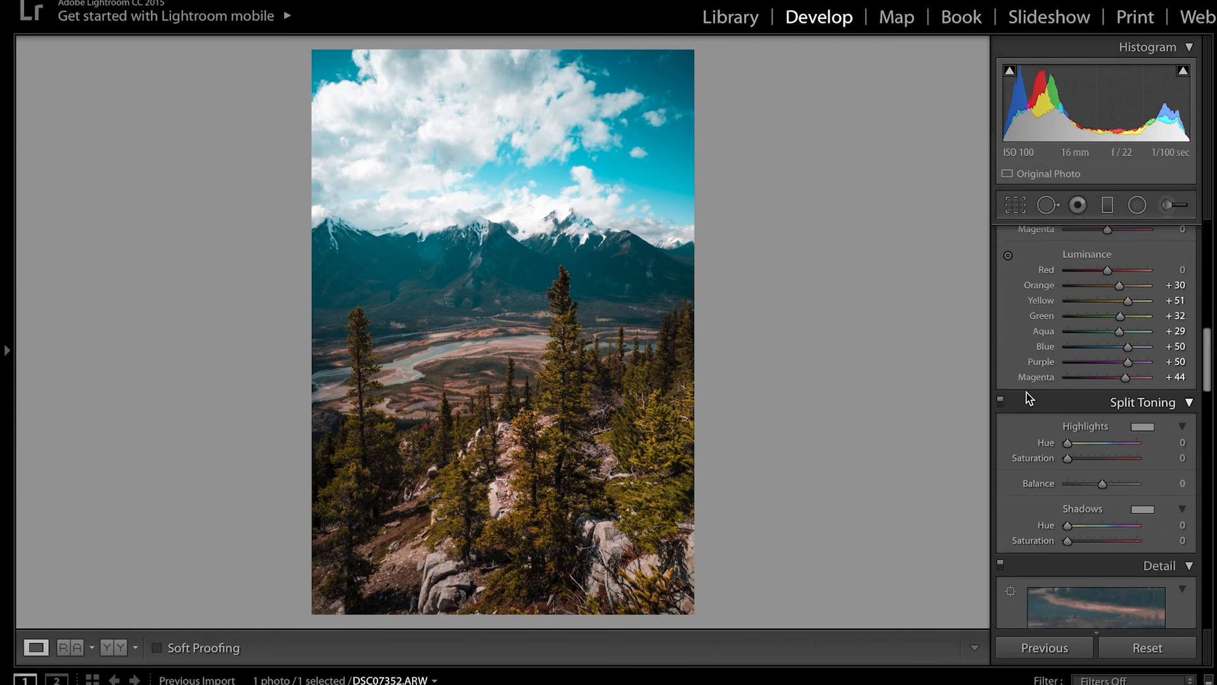
pyautogui.scroll(-2, 1026, 393)
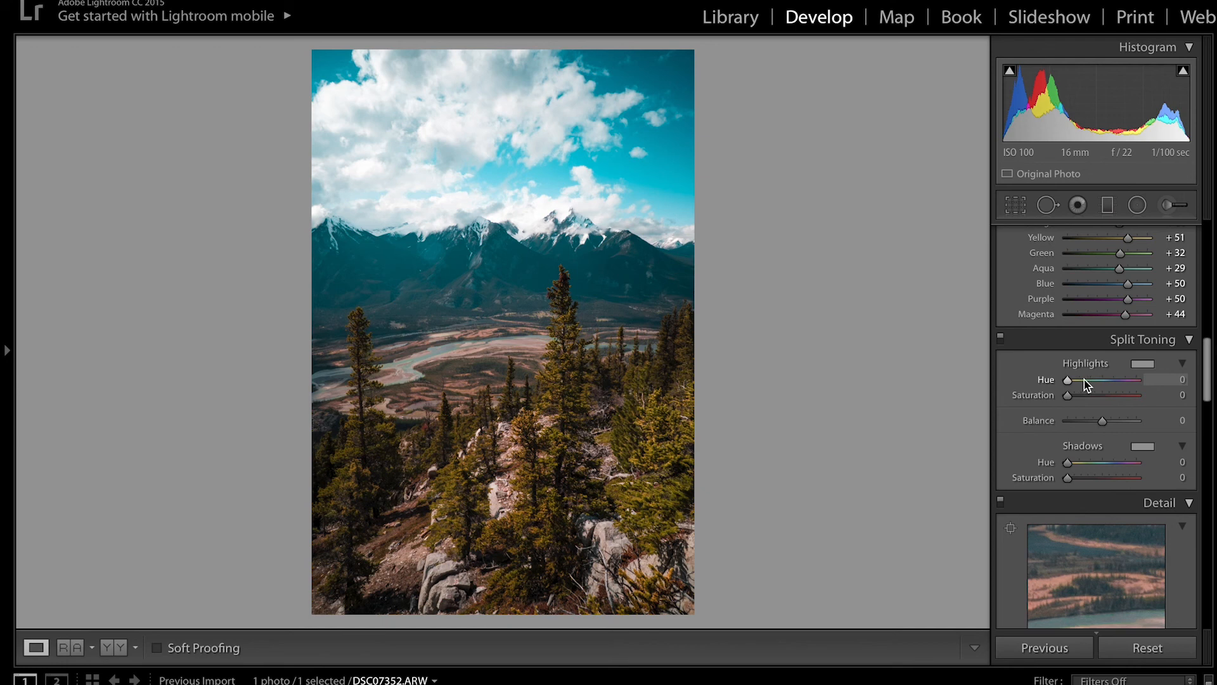
pyautogui.scroll(10, 1087, 385)
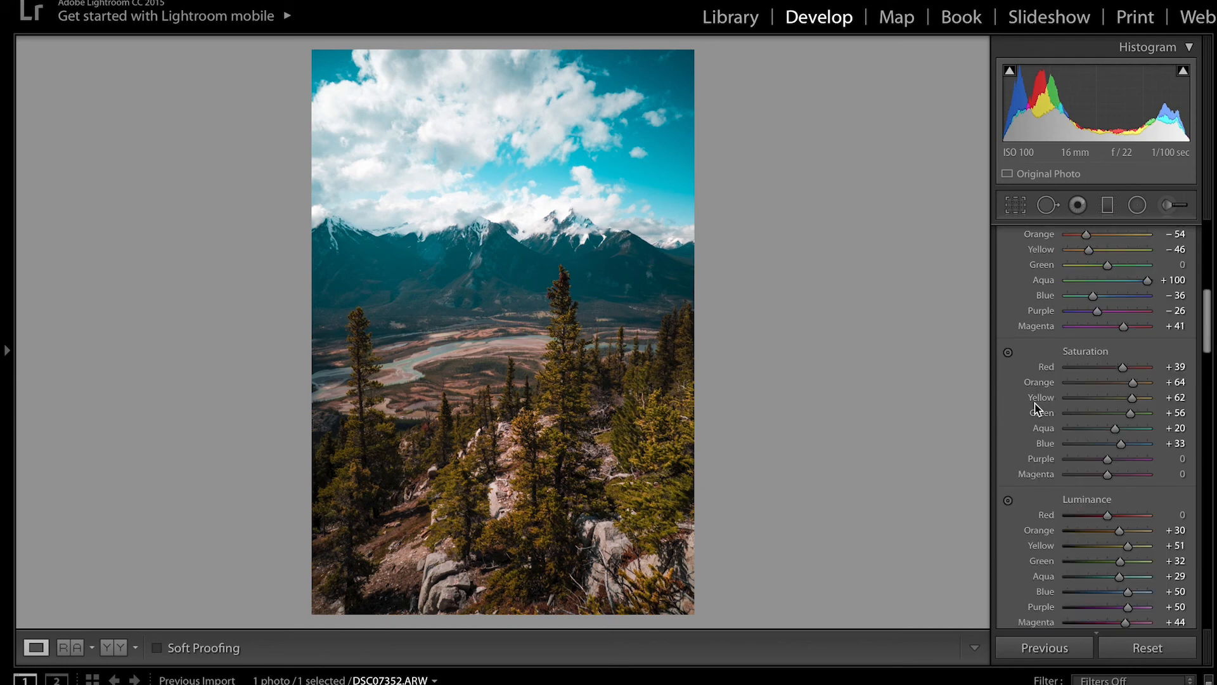
pyautogui.scroll(3, 1035, 408)
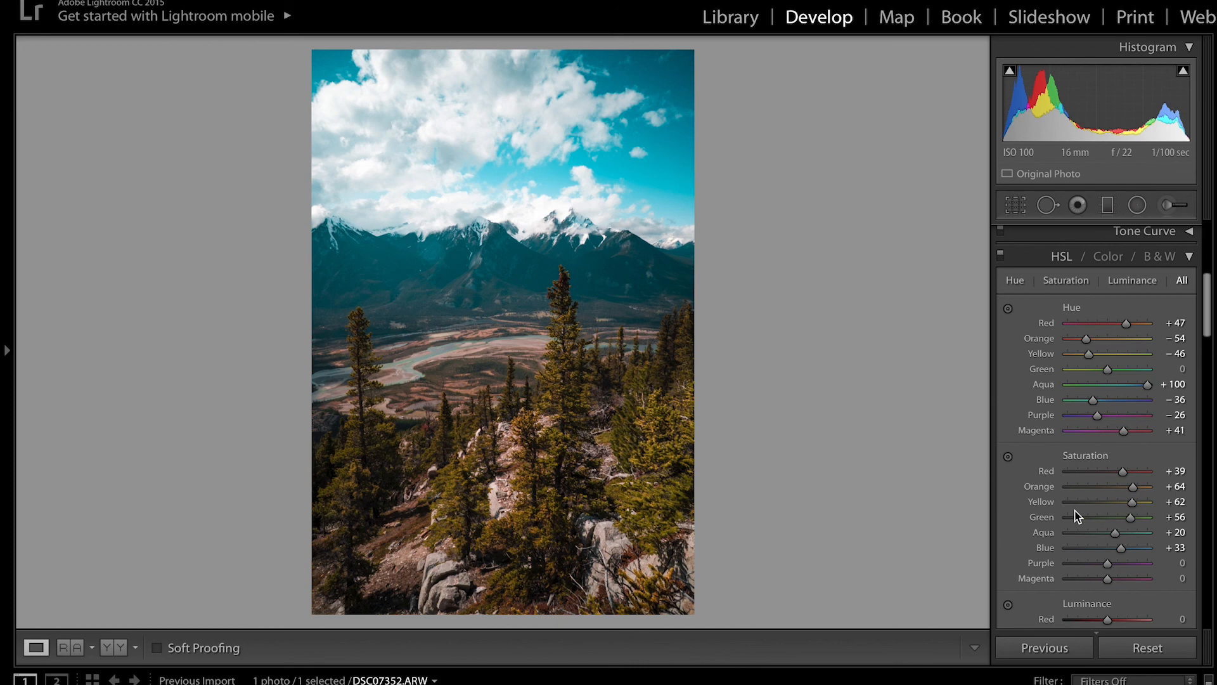
pyautogui.scroll(-1, 1076, 517)
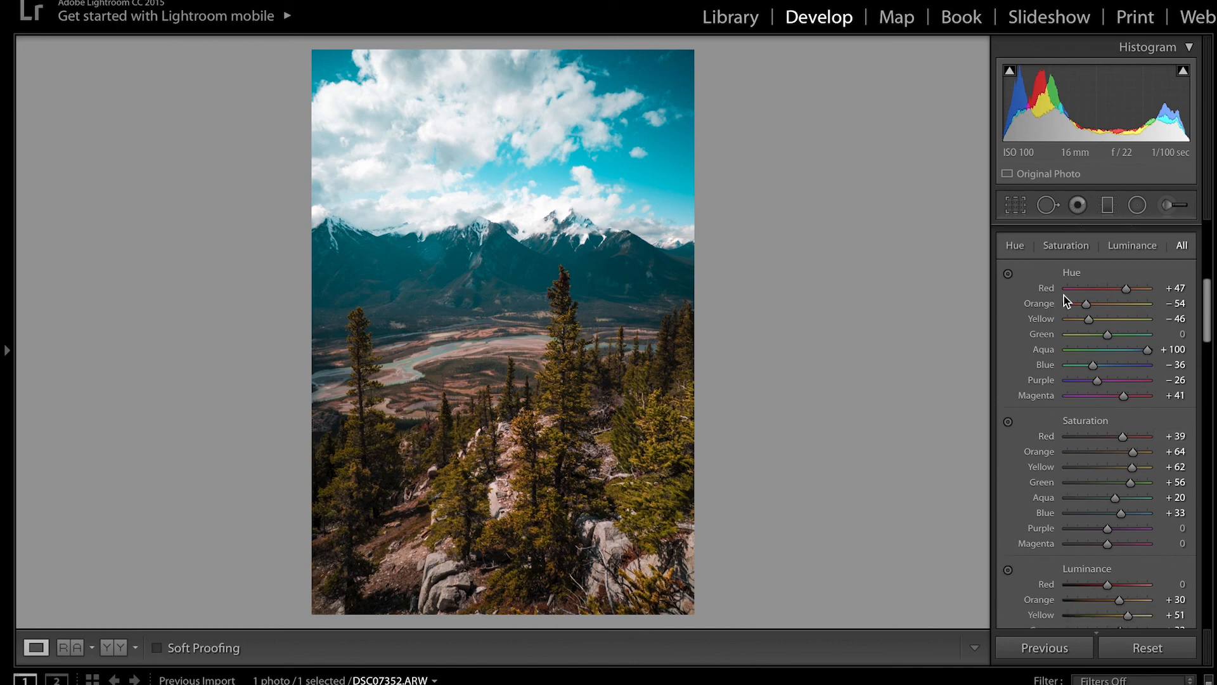
pyautogui.scroll(-2, 1042, 458)
pyautogui.scroll(3, 1045, 340)
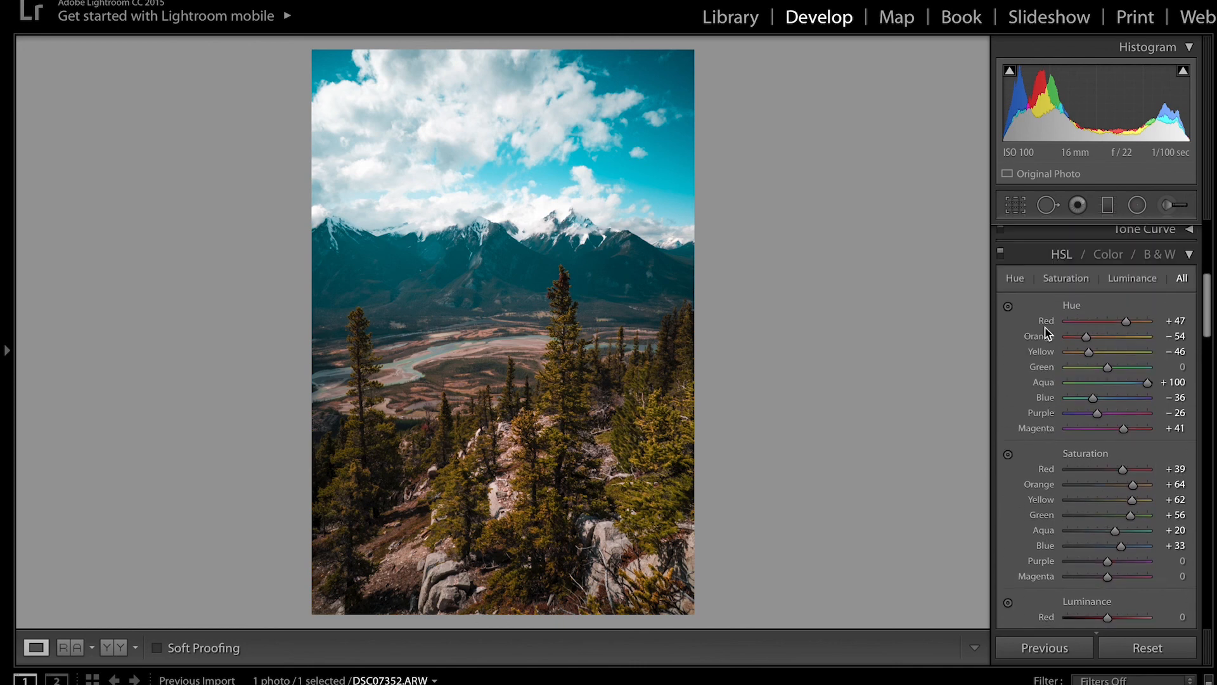
pyautogui.scroll(-1, 1040, 362)
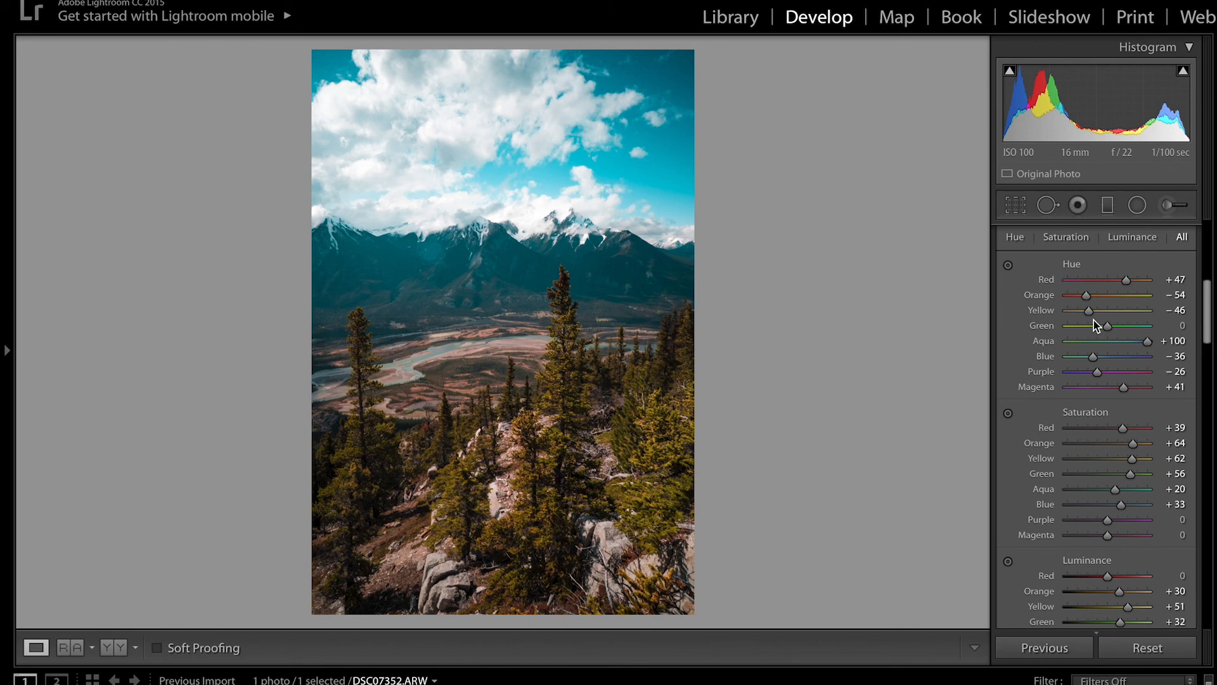
pyautogui.scroll(-1, 1094, 320)
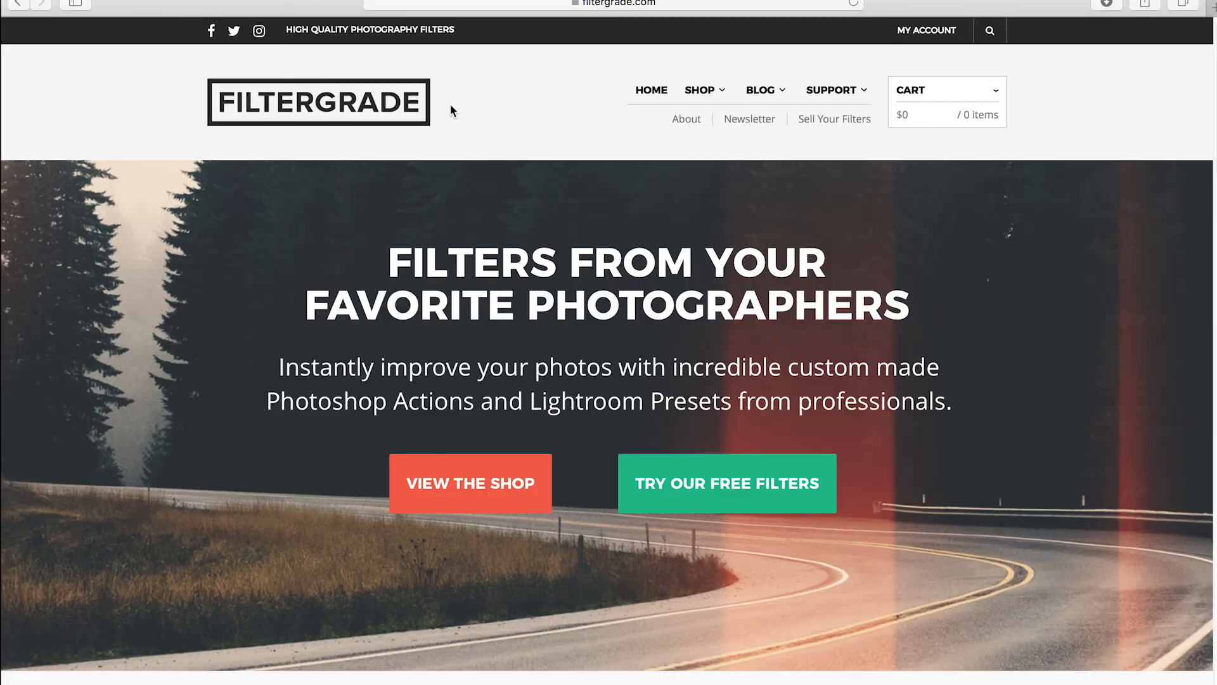
# - Look through the featured, brand new and best selling filters on the FilterGrade website's home page
pyautogui.scroll(-10, 451, 109)
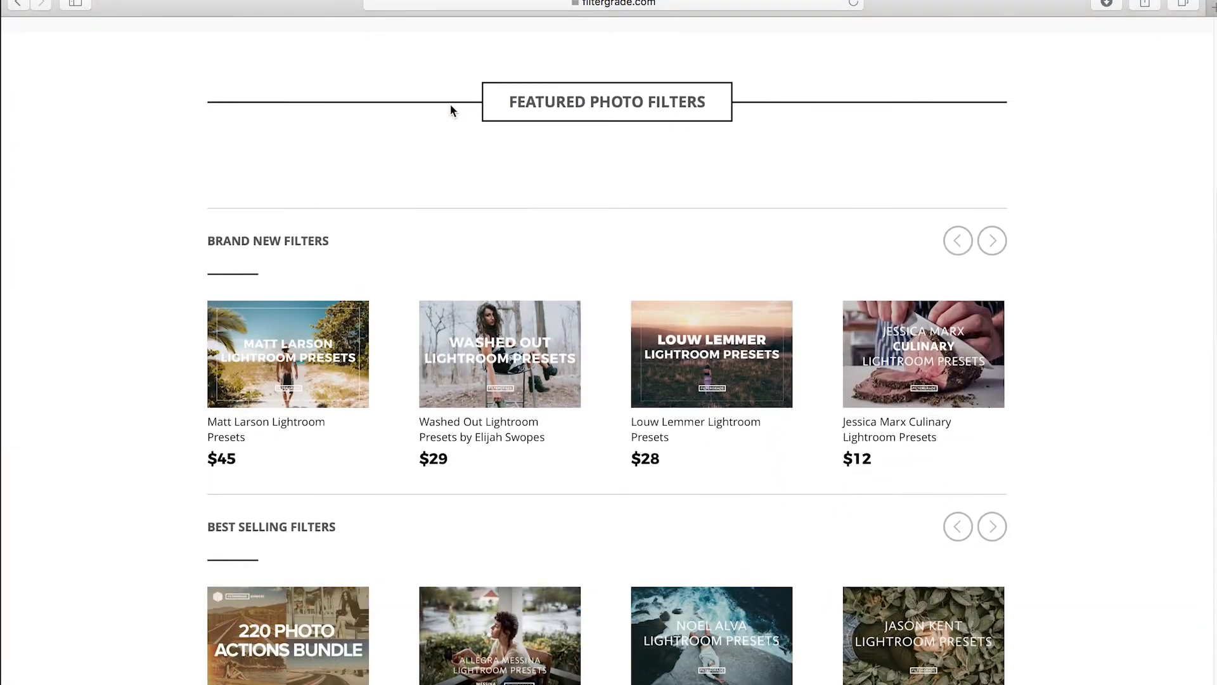
pyautogui.scroll(-10, 450, 109)
pyautogui.scroll(-7, 452, 112)
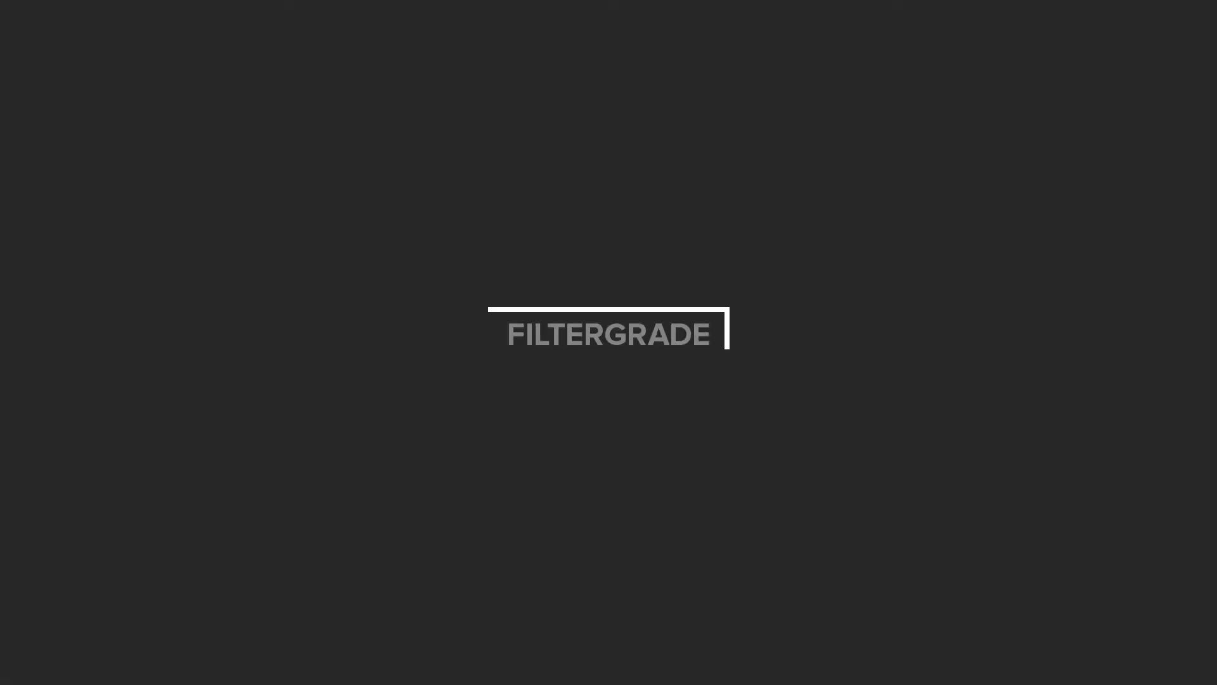